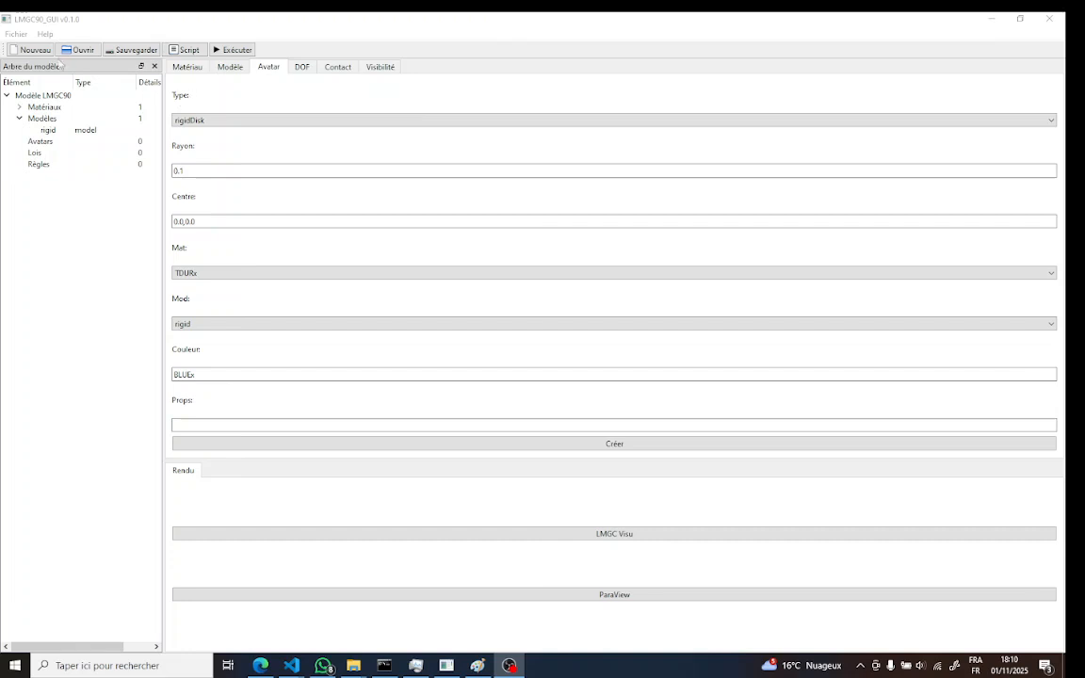
Start a new empty project
click(17, 35)
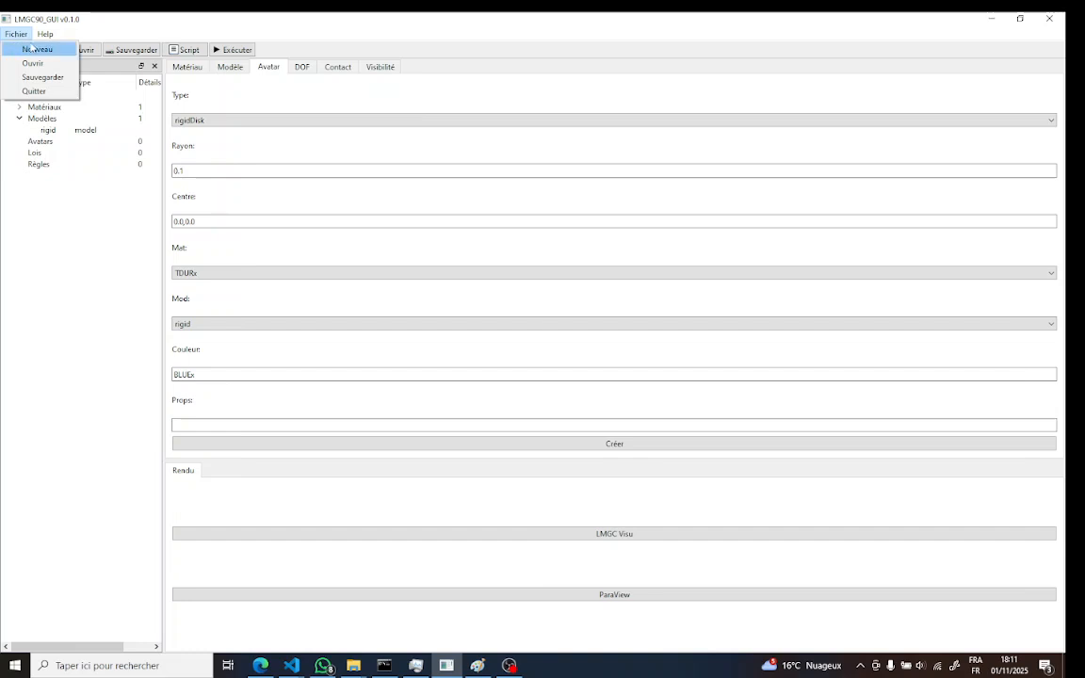
click(116, 34)
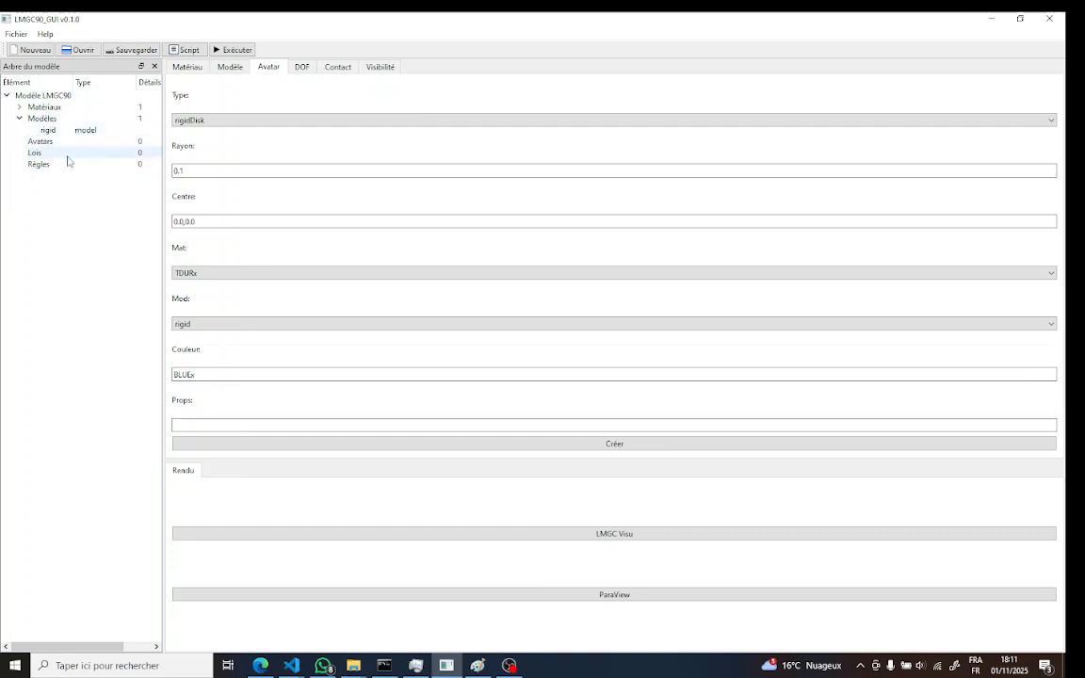
click(35, 50)
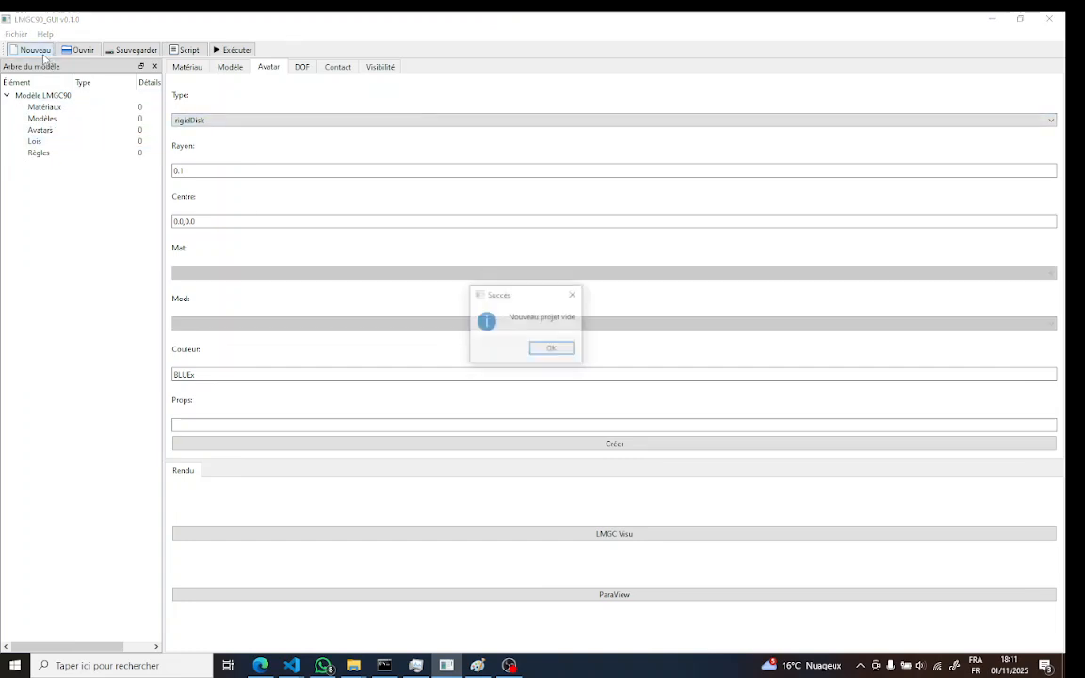
click(509, 326)
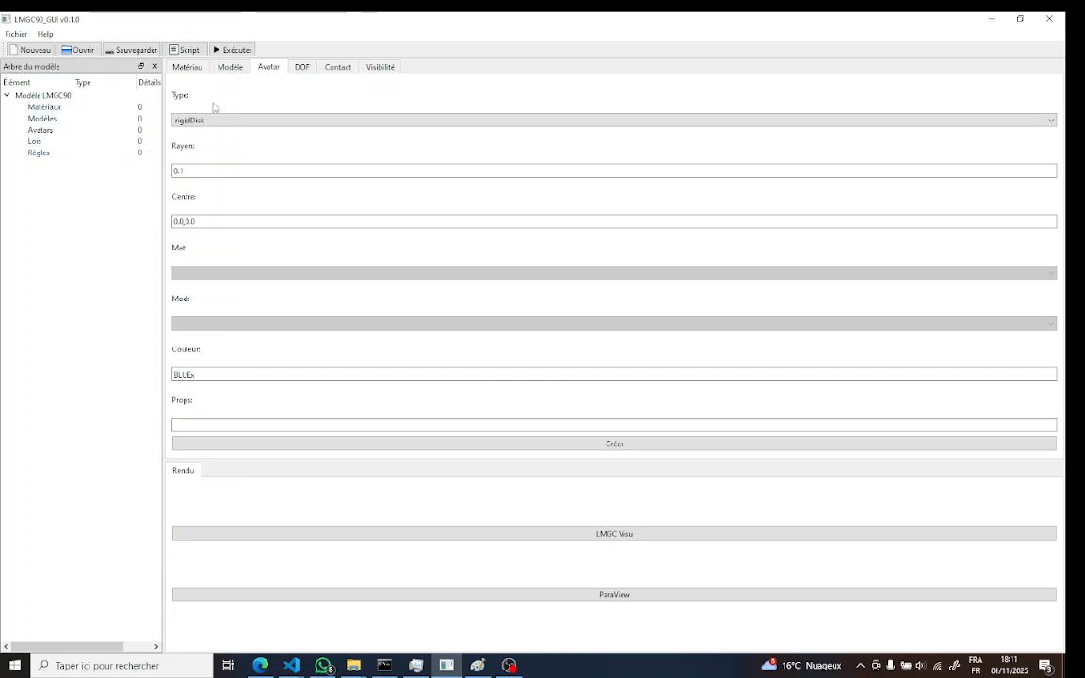
Create the RIGID material TDURx with density 1000 and select it in the model tree
click(192, 70)
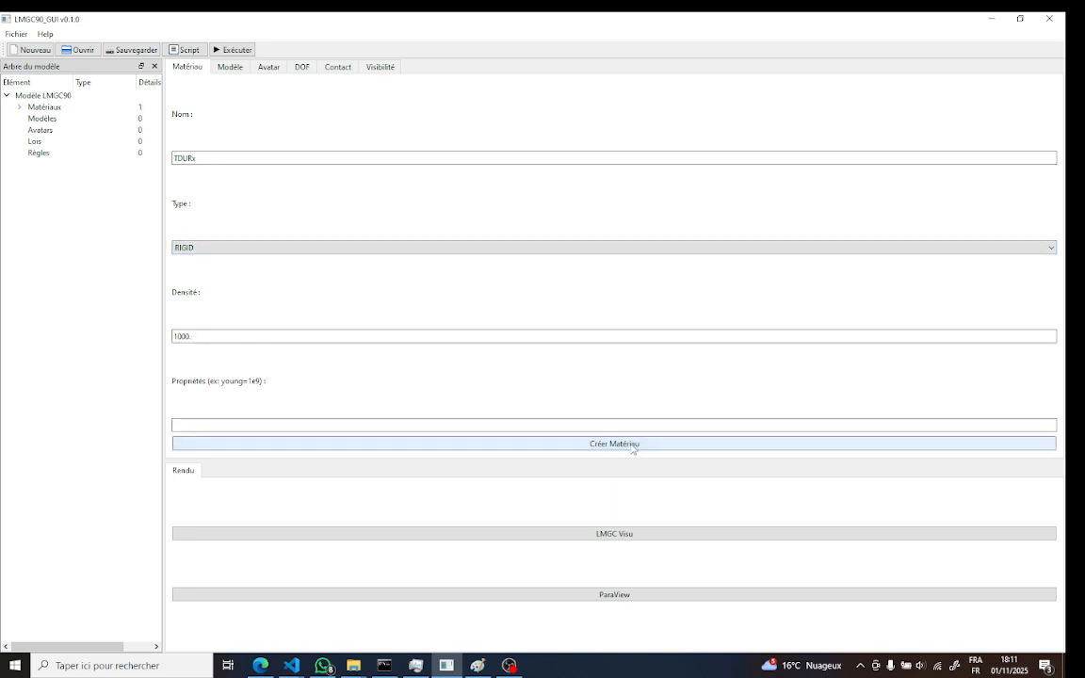
click(19, 106)
click(45, 119)
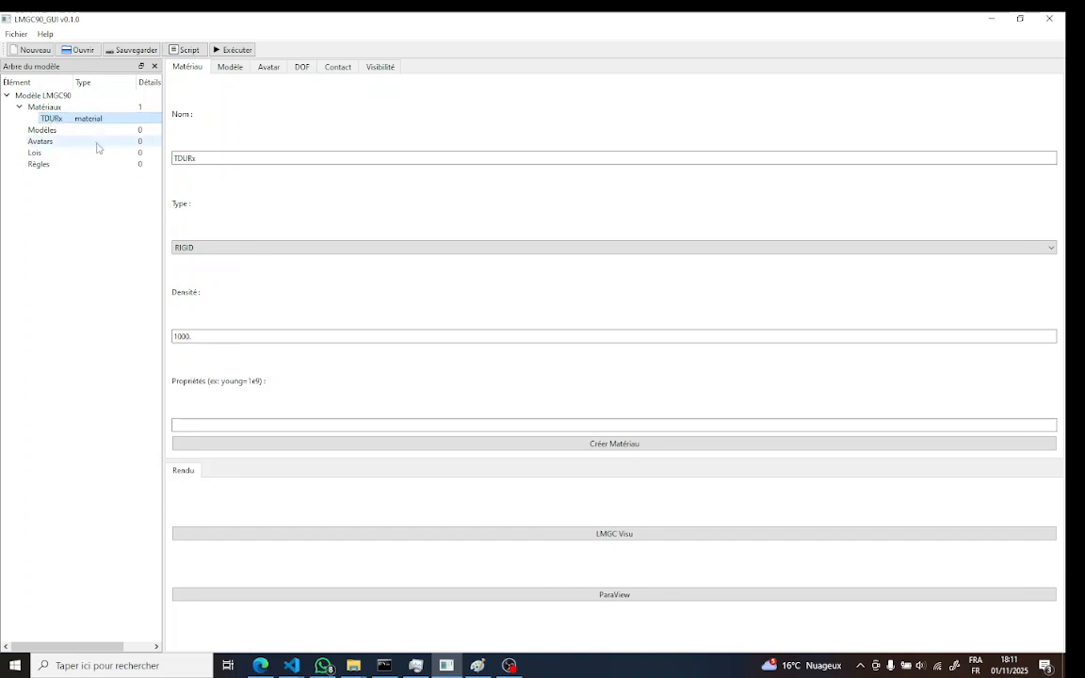
Create the 2D model rigid with physics MECAx and element Rxx2D, and select it in the model tree
click(226, 68)
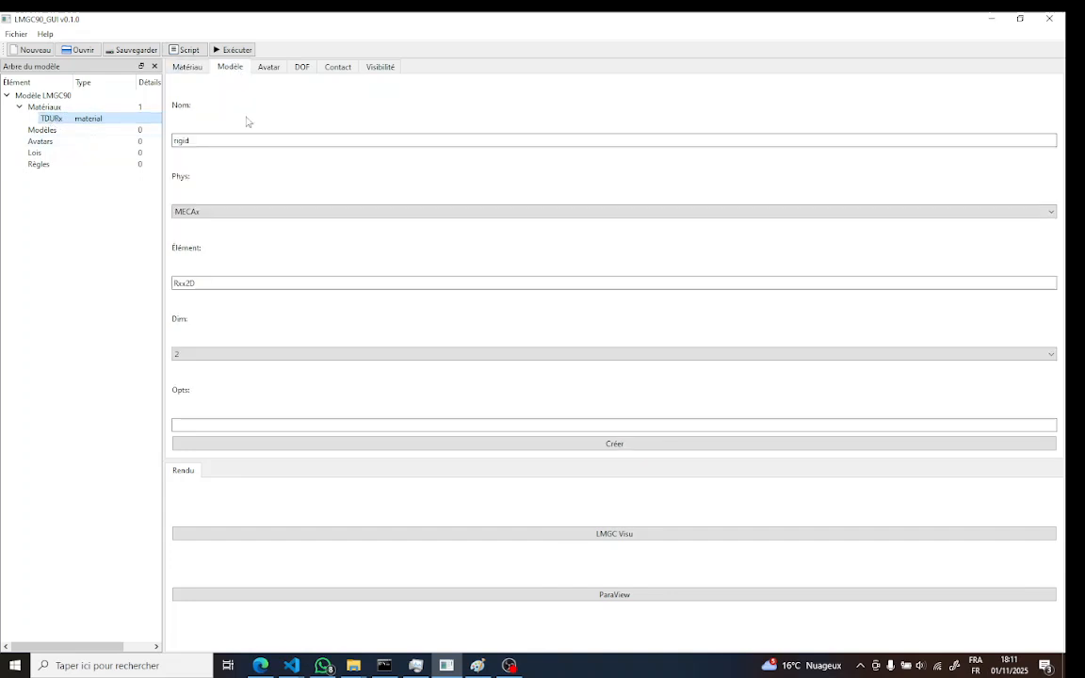
click(212, 140)
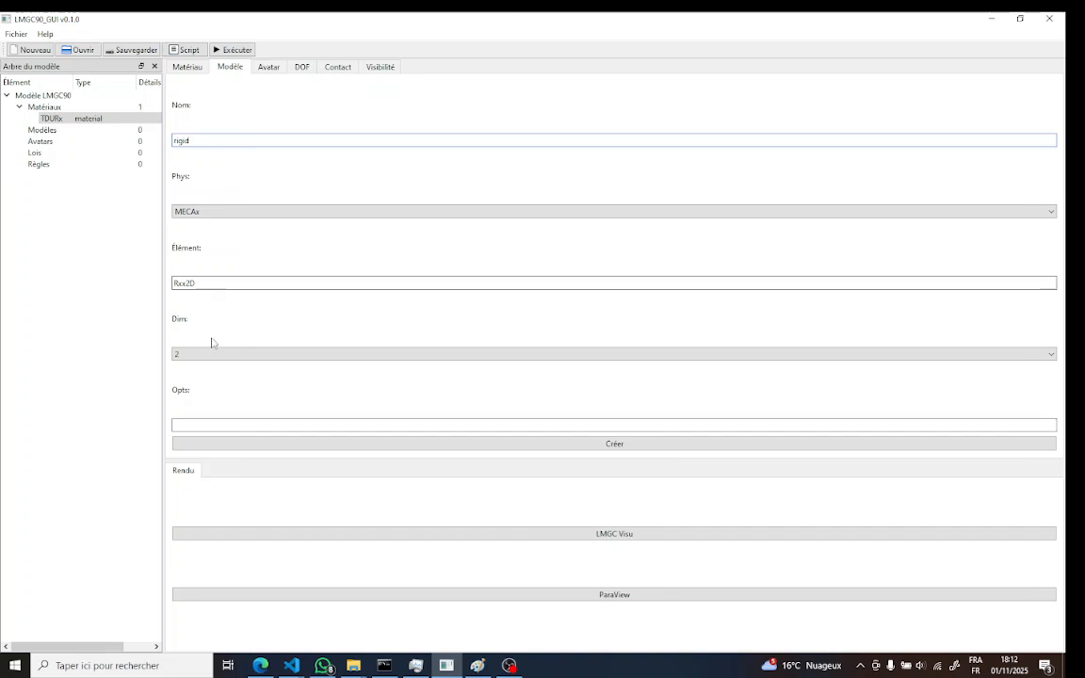
click(636, 445)
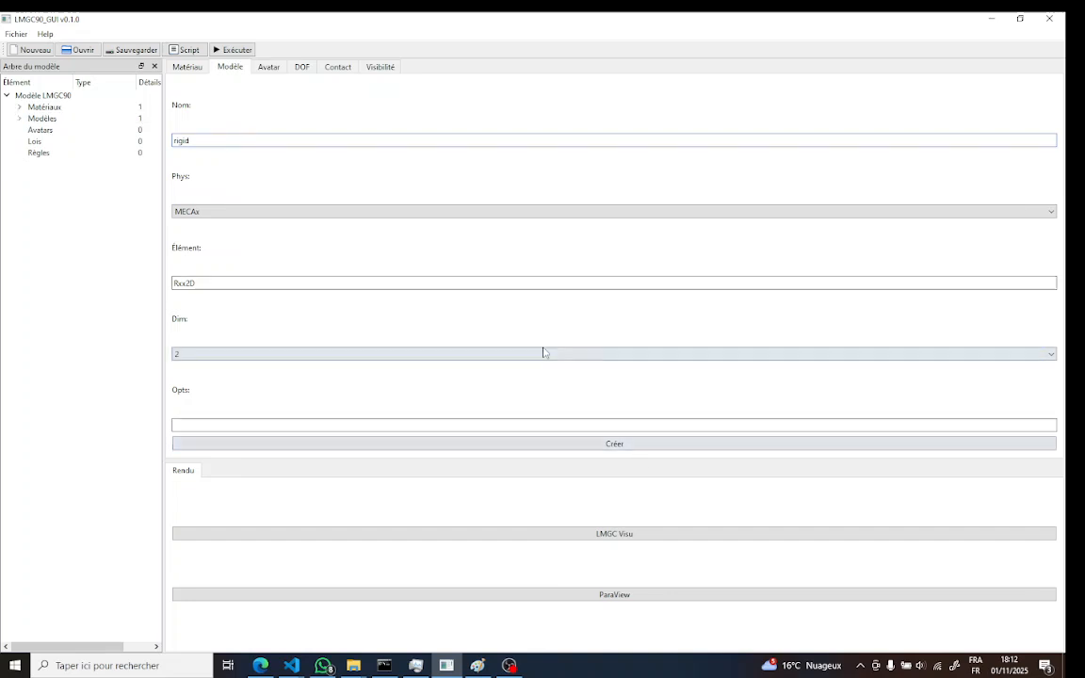
click(19, 118)
click(49, 129)
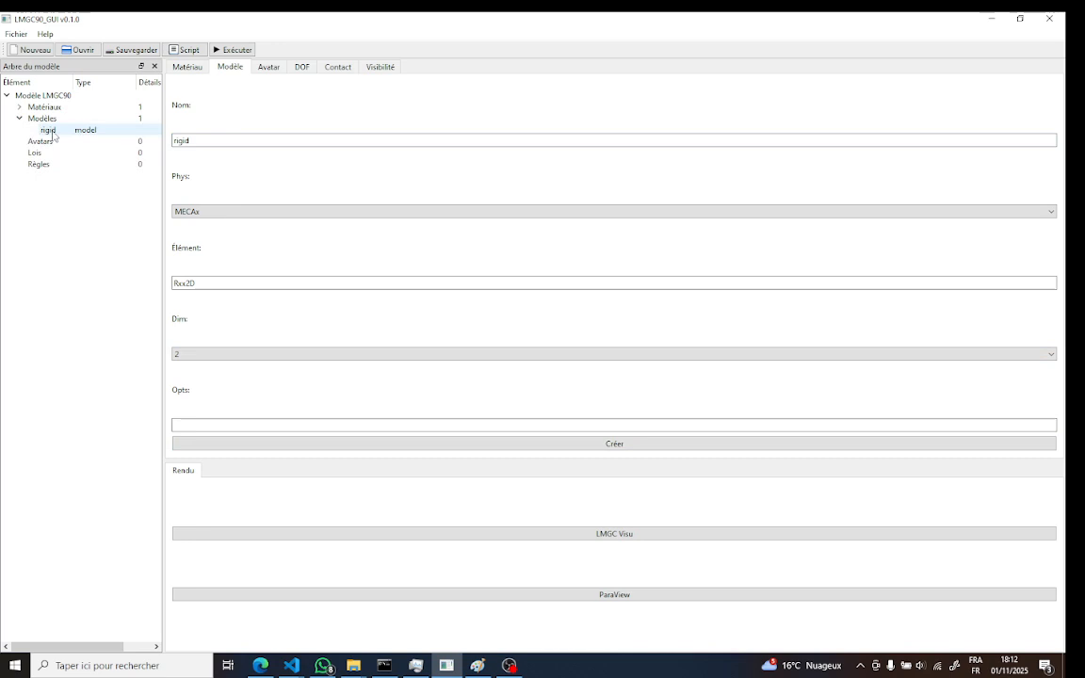
Create a rigidDisk avatar of radius 0.1 centred at 0.0,0.0 with material TDURx, model rigid and colour BLUEx
click(273, 71)
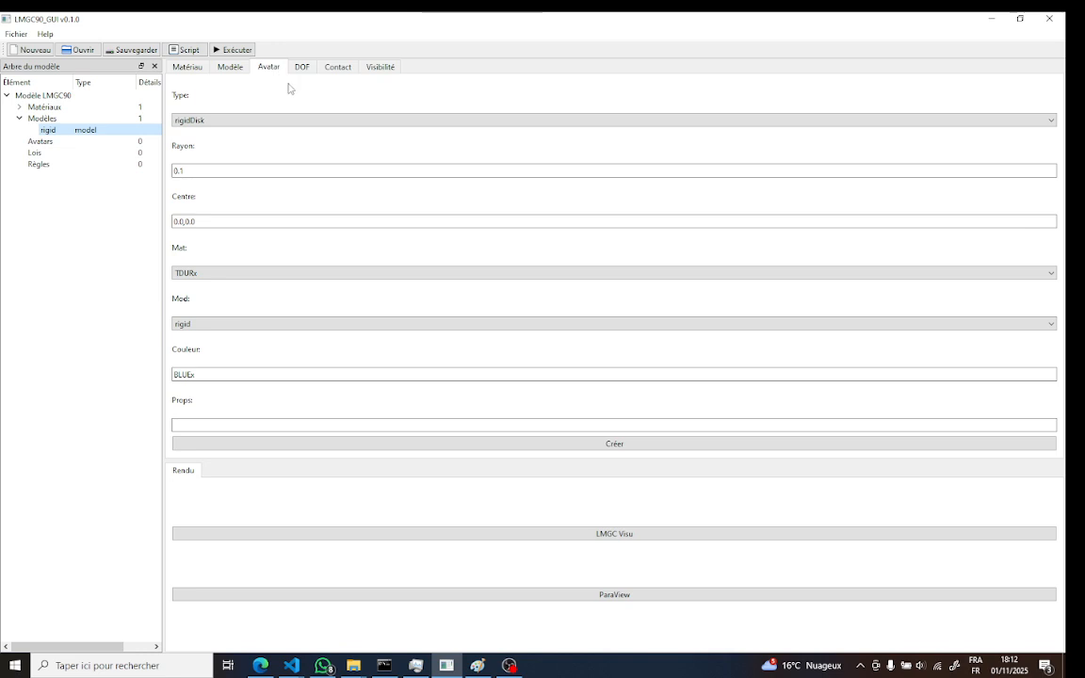
click(230, 120)
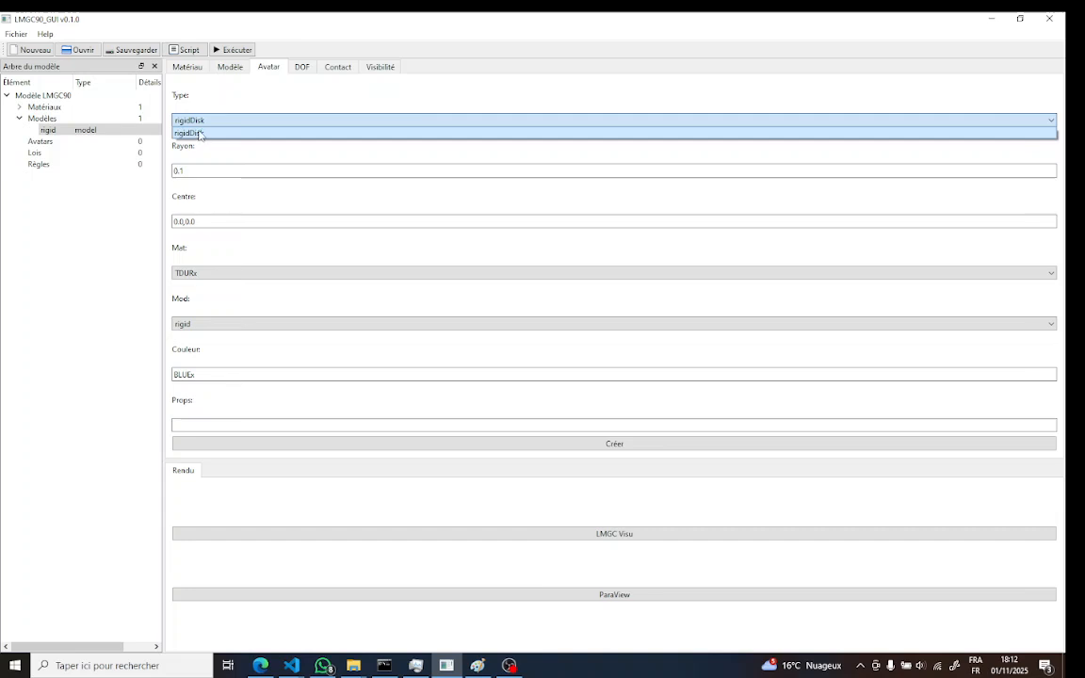
click(199, 135)
click(189, 170)
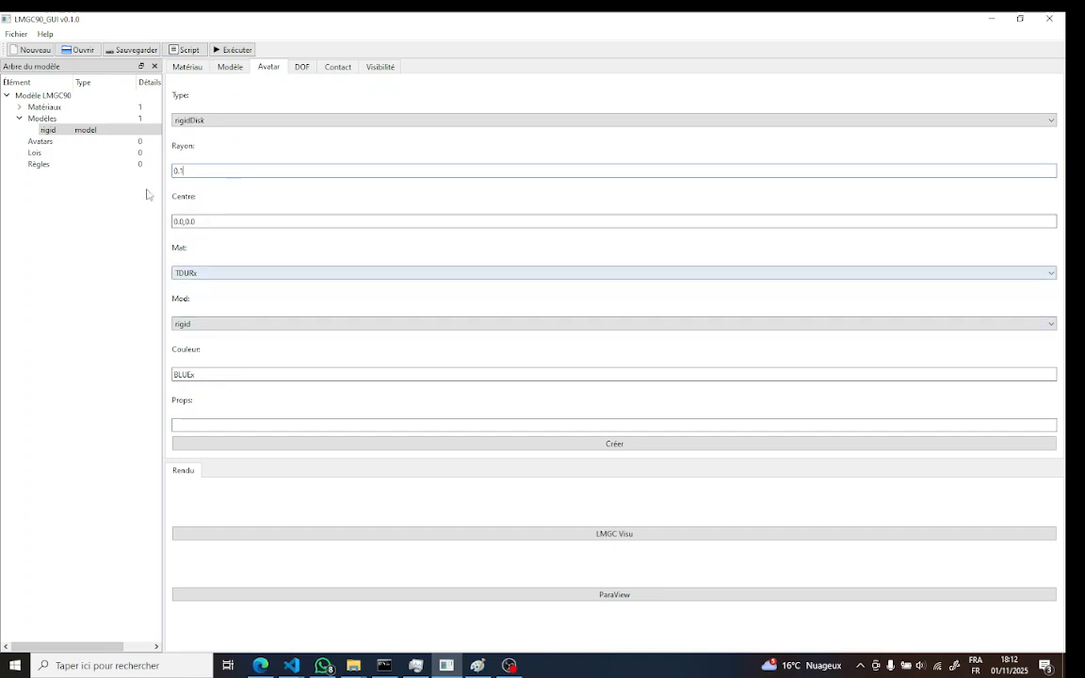
click(18, 107)
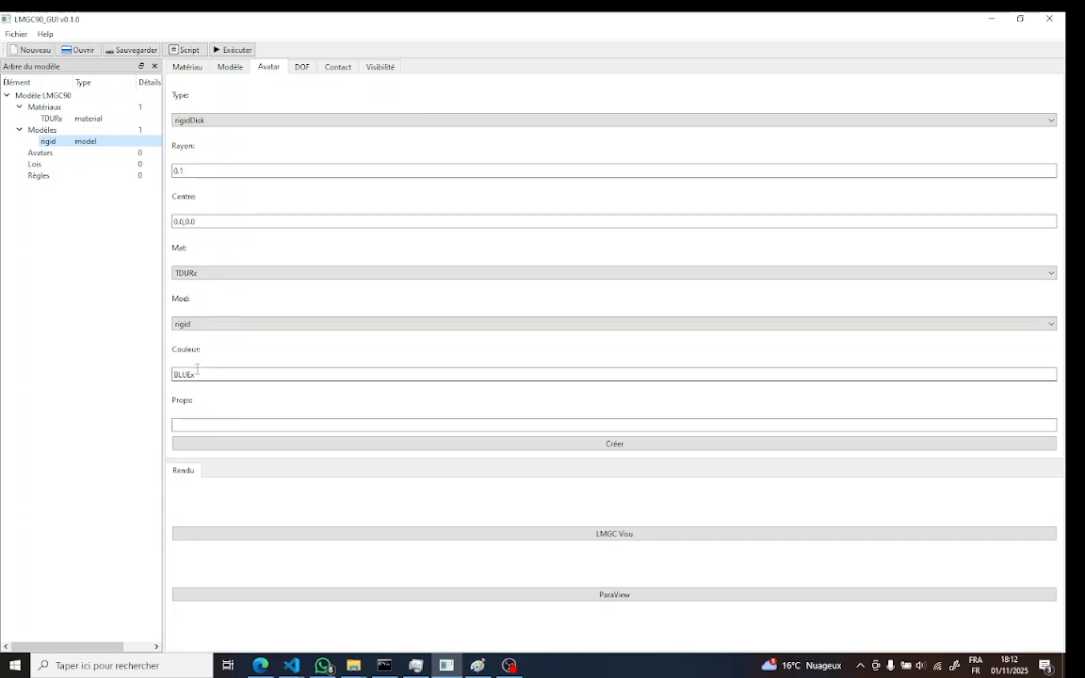
click(615, 443)
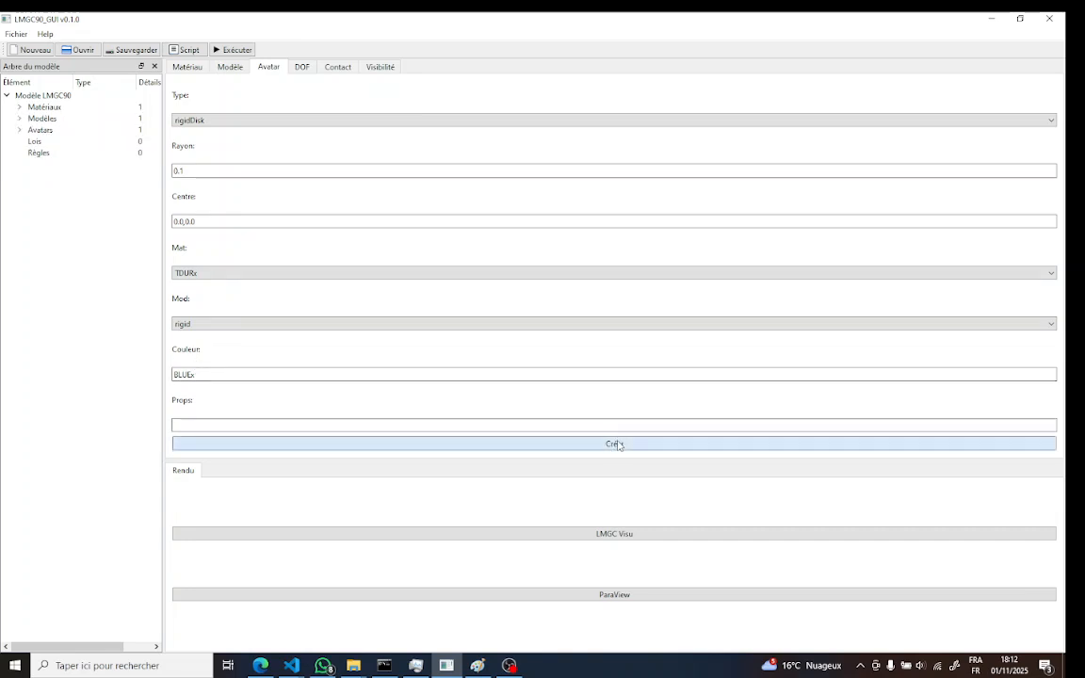
Create a second rigidDisk avatar of radius 0.25 centred at 0.0,1.0 with colour VERTx, and expand the avatar list in the tree
click(198, 171)
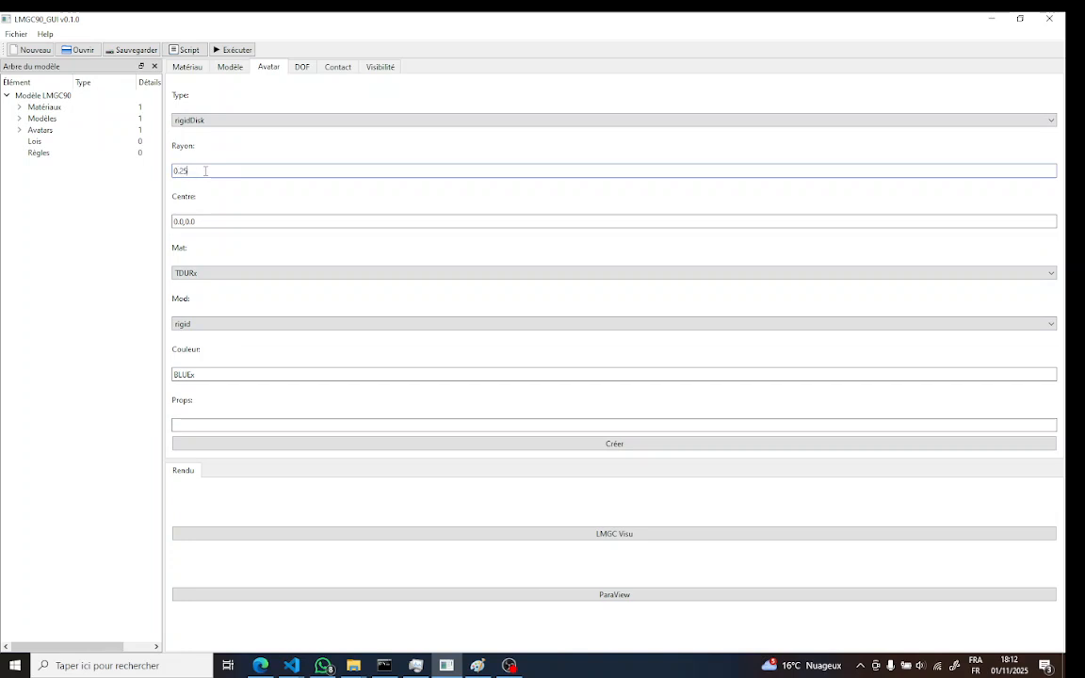
click(191, 222)
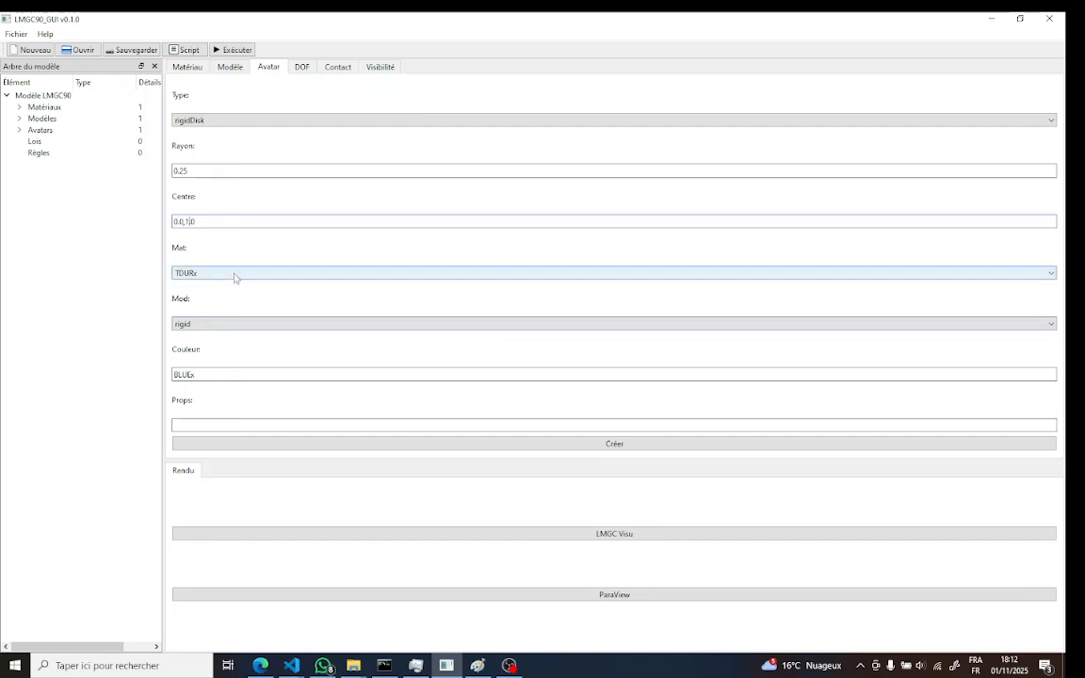
double_click(193, 375)
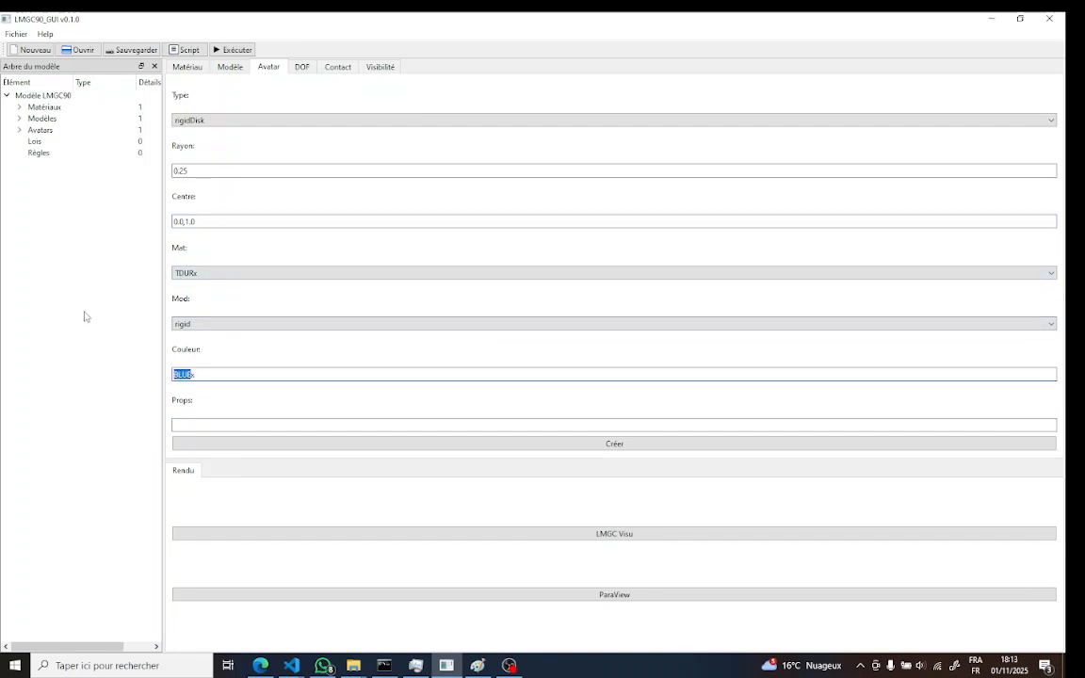
text(VERTx)
click(622, 443)
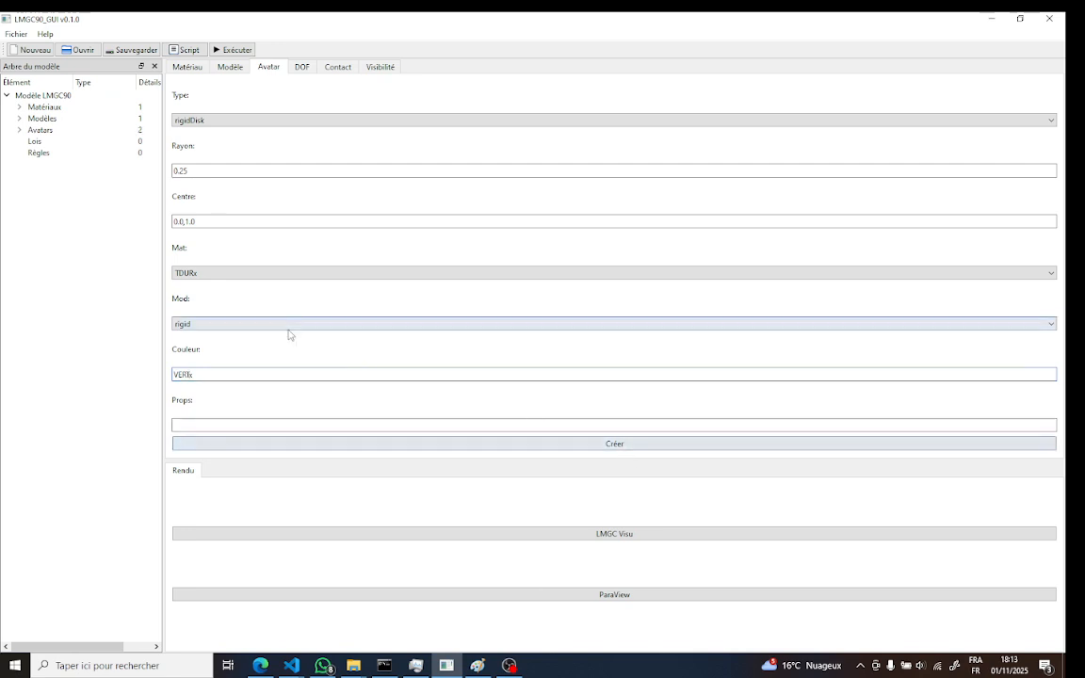
click(19, 129)
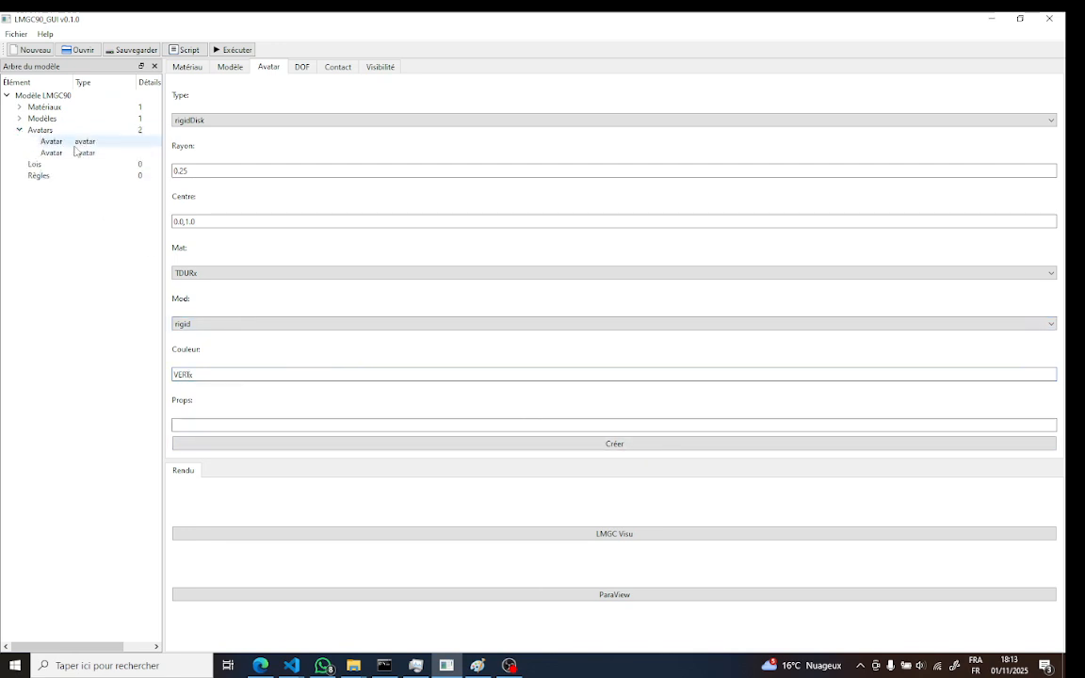
Apply a translate action to Avatar 0 (BLUEx) with dx = 0.0 and dy = 2.0
click(307, 71)
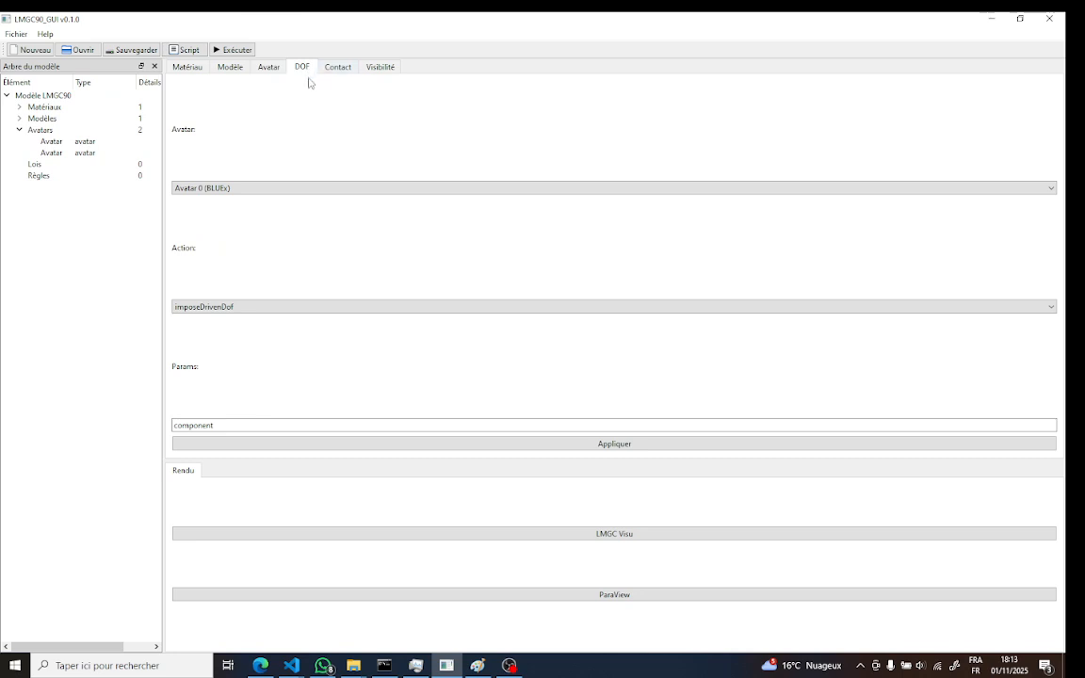
click(232, 189)
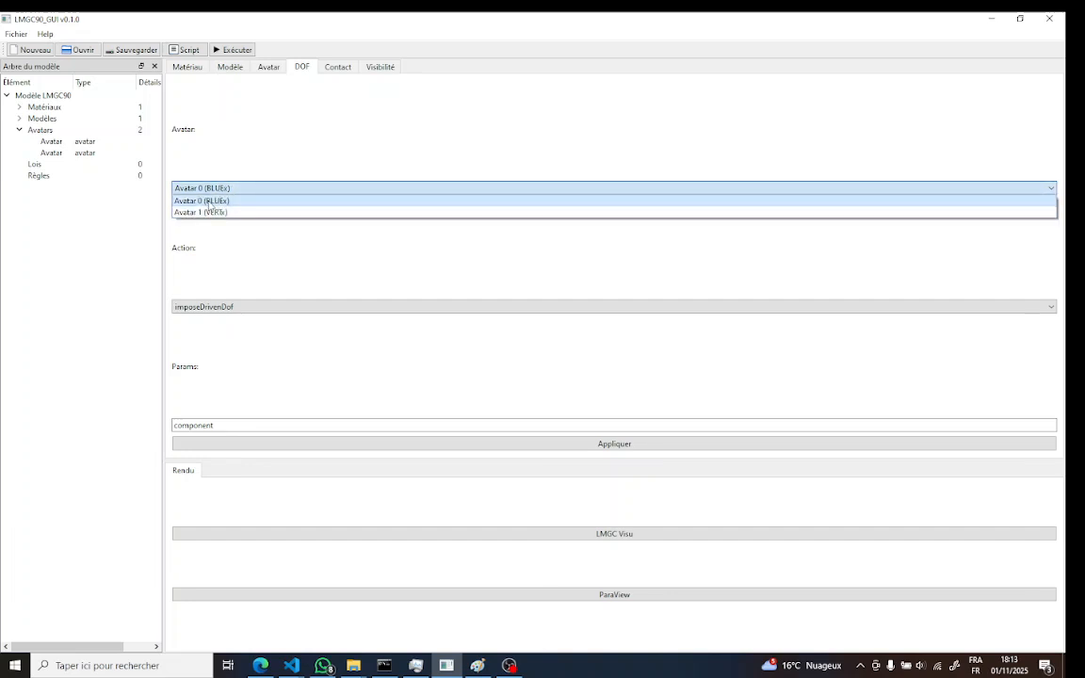
click(207, 202)
click(235, 307)
click(215, 320)
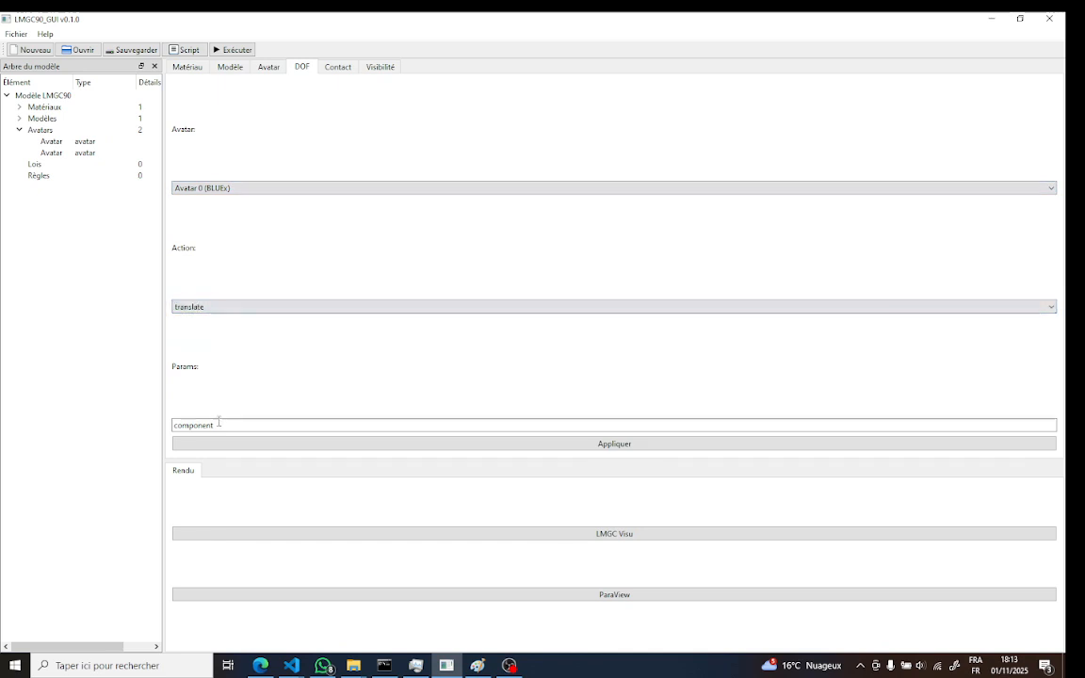
drag(217, 425, 126, 424)
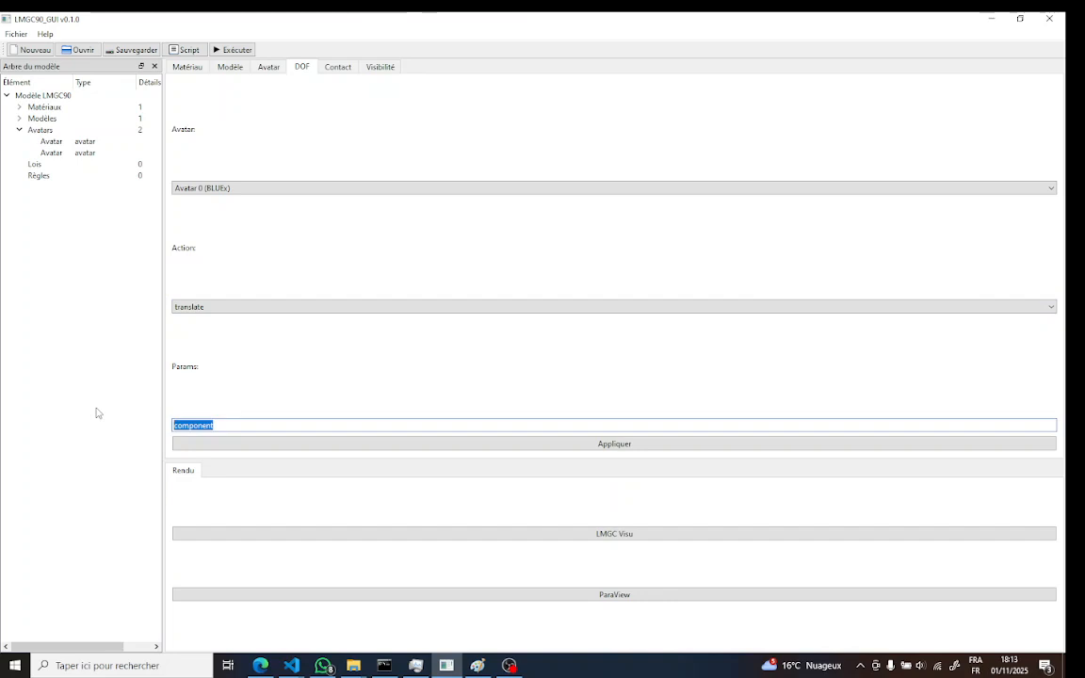
key(BackSpace)
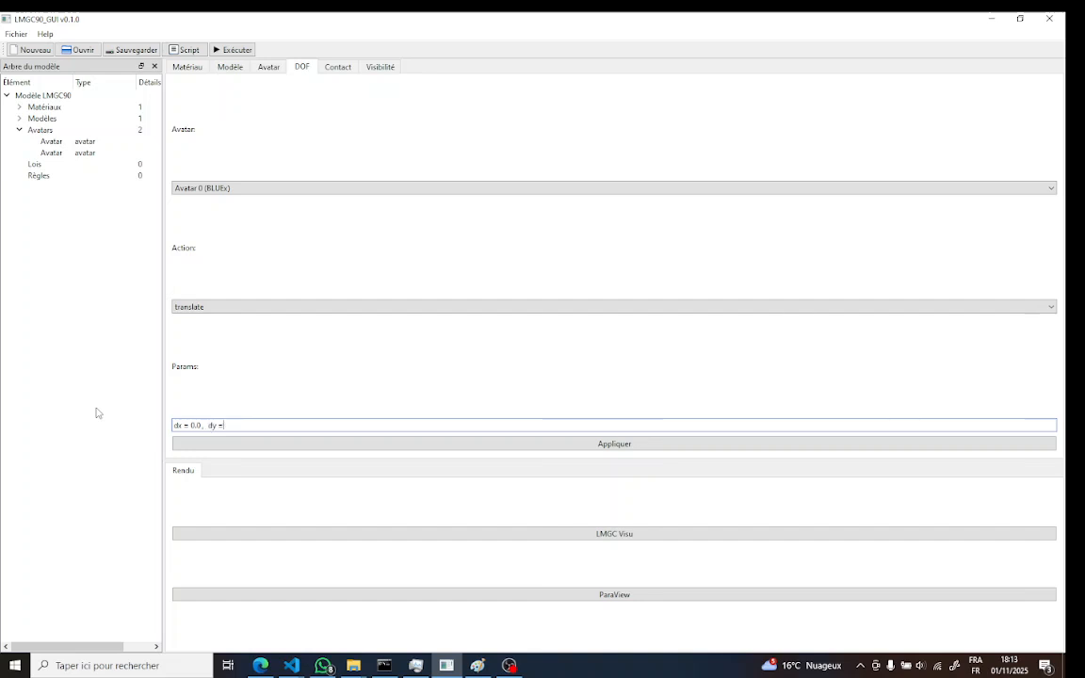
text(2)
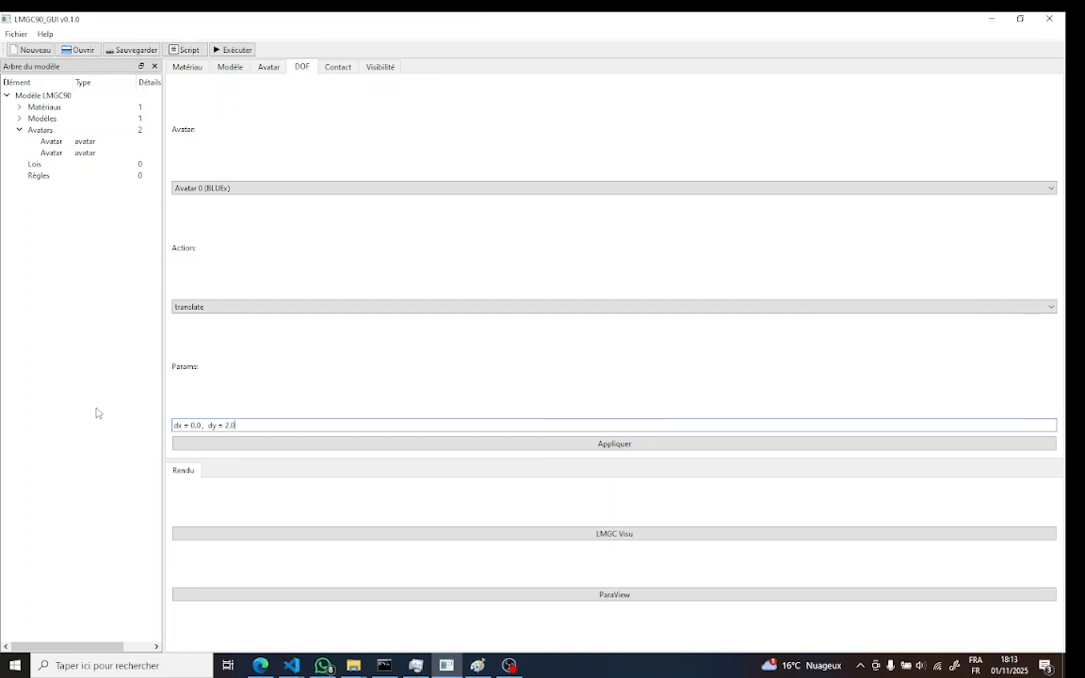
click(611, 445)
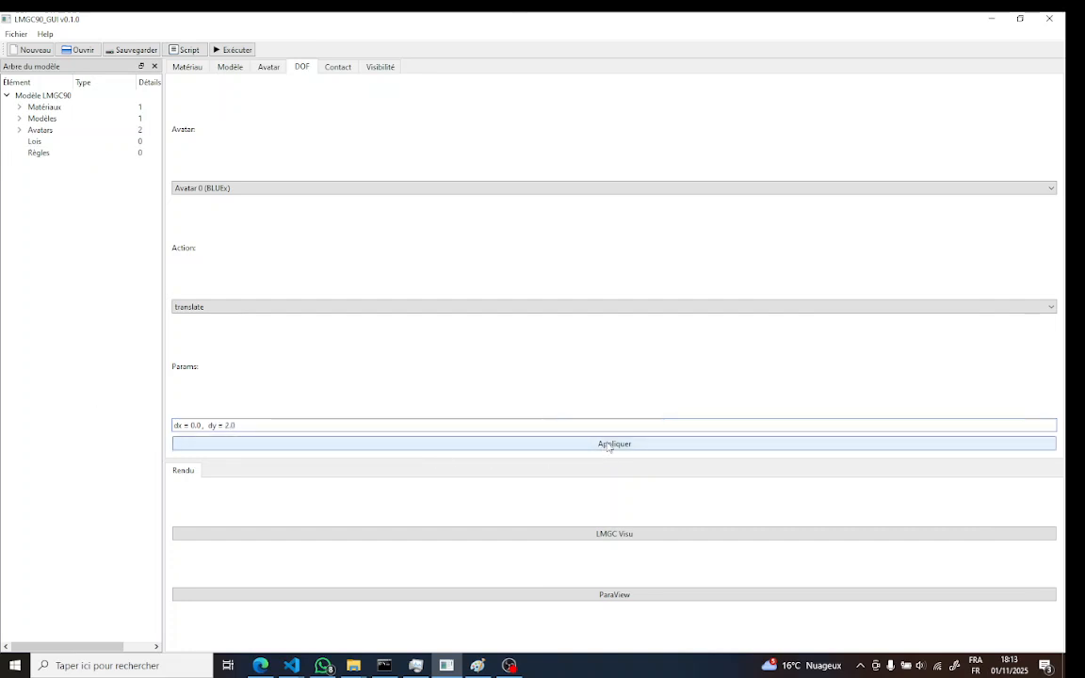
Choose Avatar 1 (VERTx) and the imposeDrivenDof action for the degree-of-freedom condition
click(230, 187)
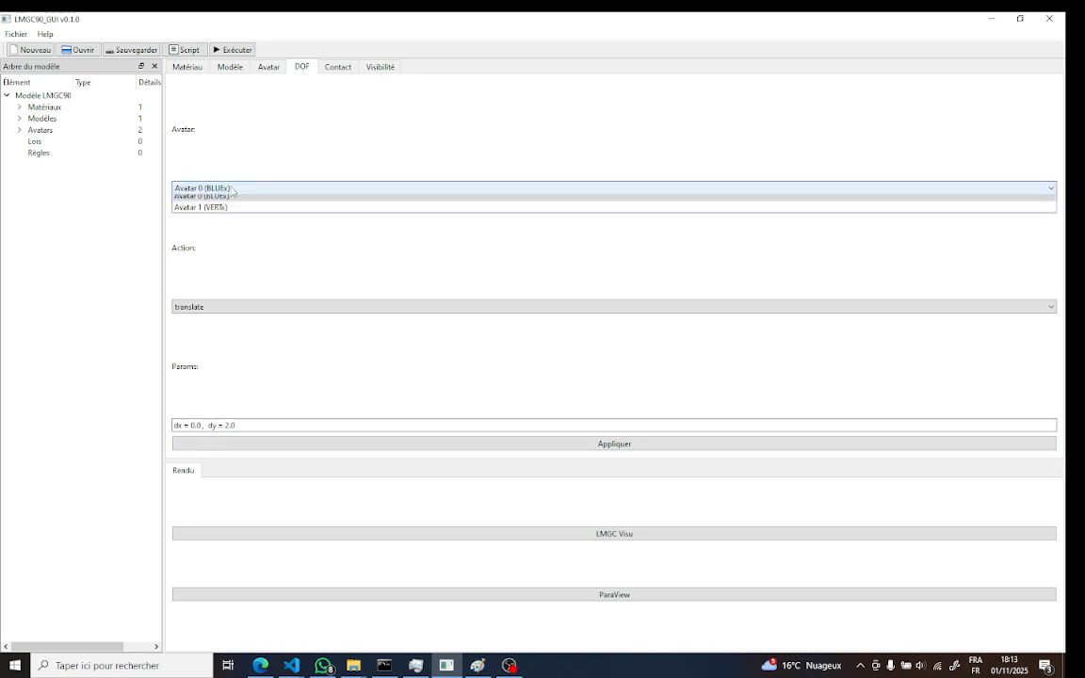
click(219, 213)
click(225, 308)
click(215, 343)
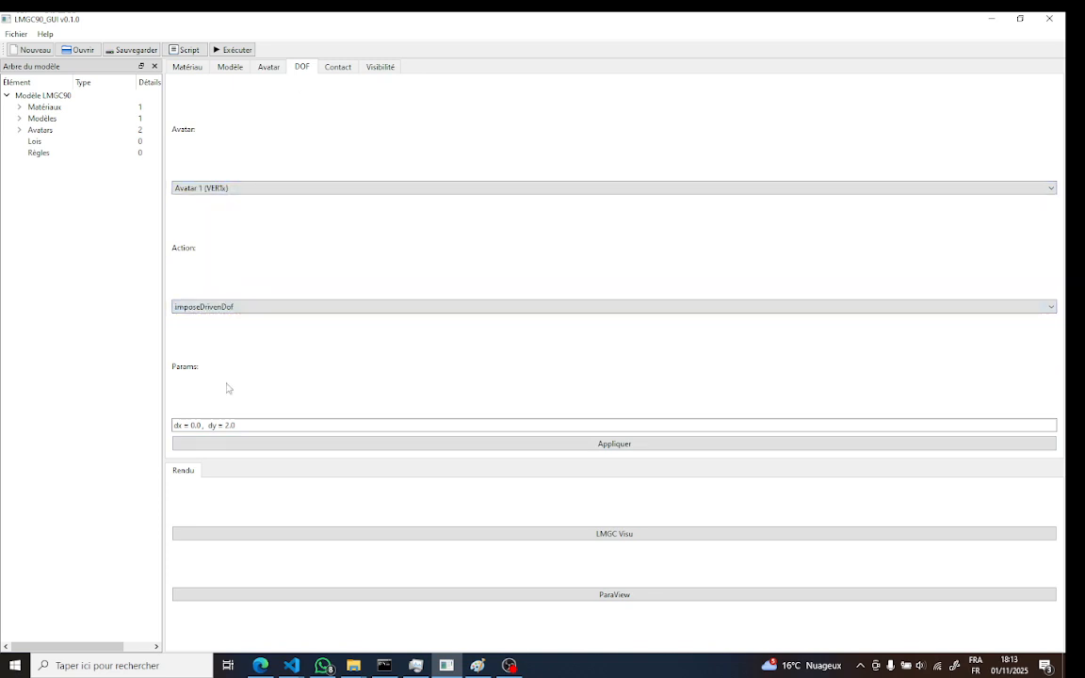
Replace the action parameters with component= [1,2,3], dofty='vlocy' and apply the driven condition to Avatar 1
click(266, 423)
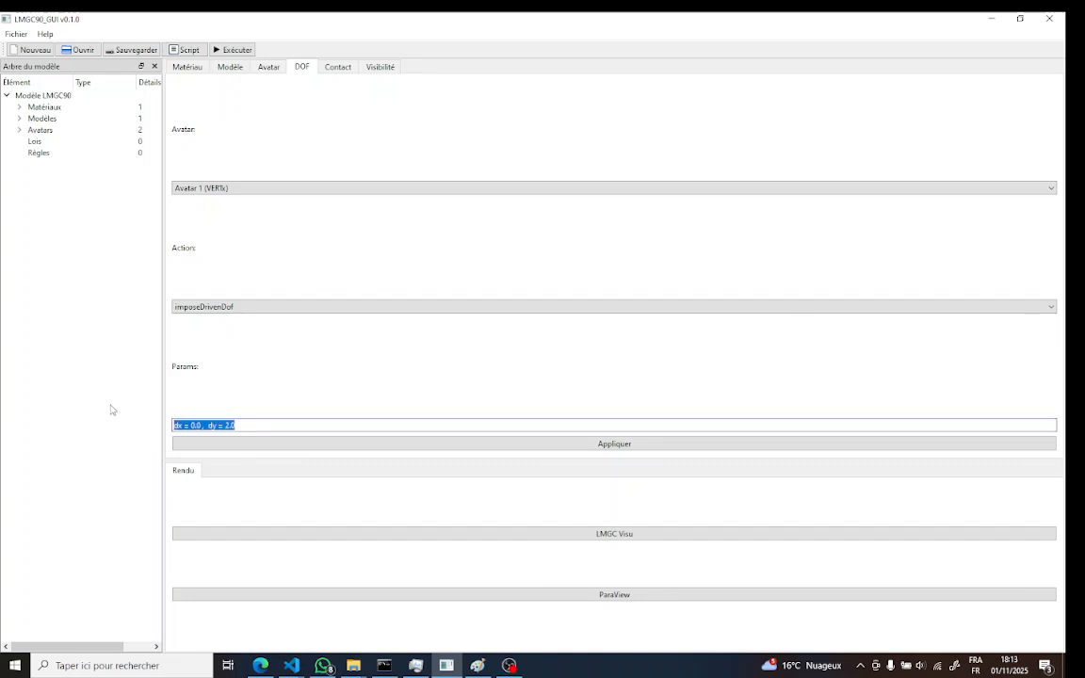
key(BackSpace)
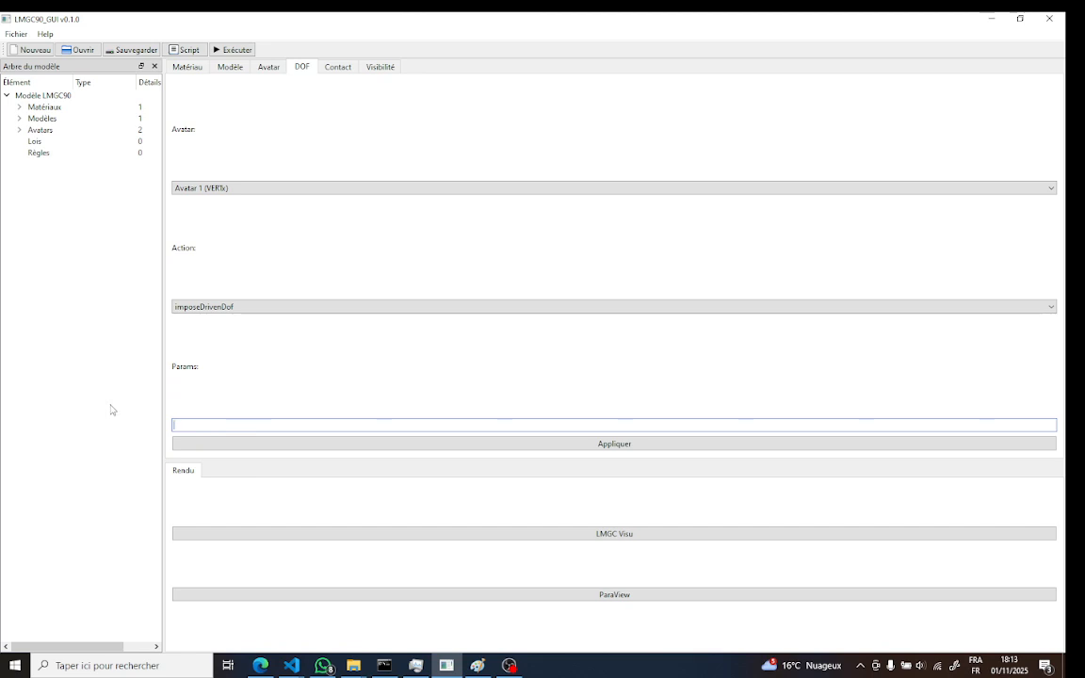
text(com)
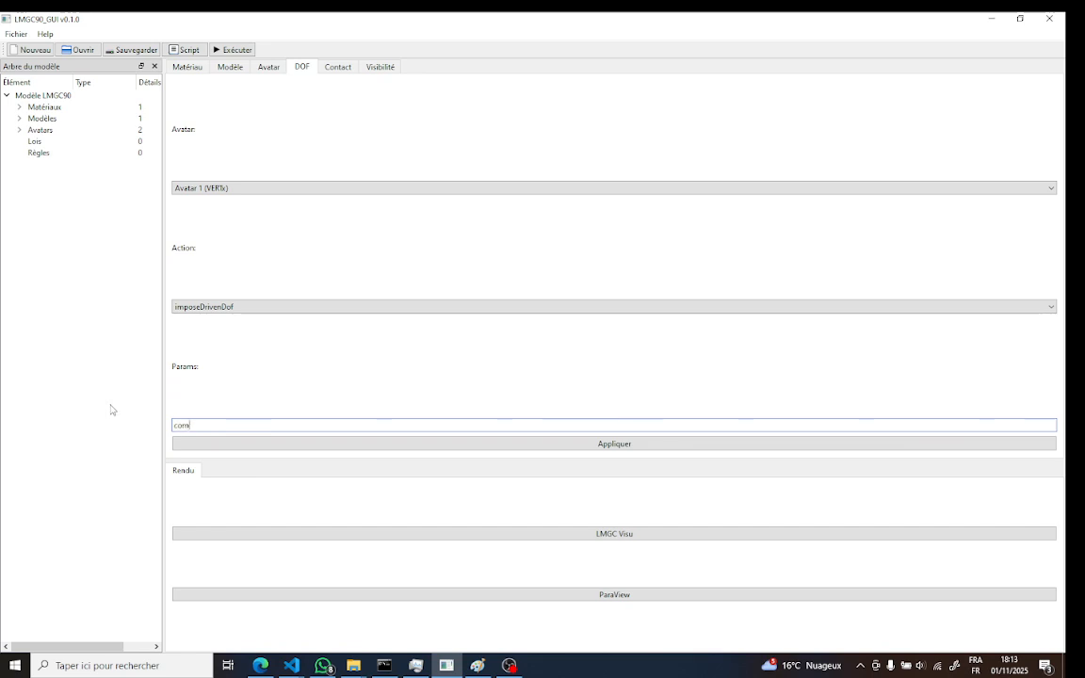
text(ponent= [1,2,3)
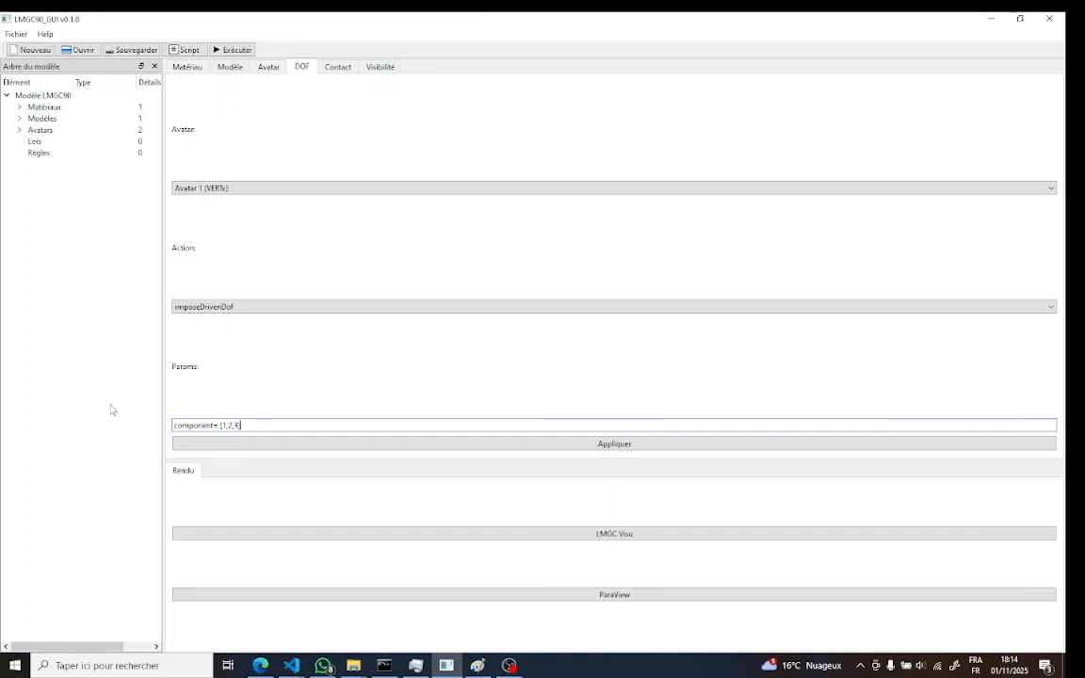
text(doft)
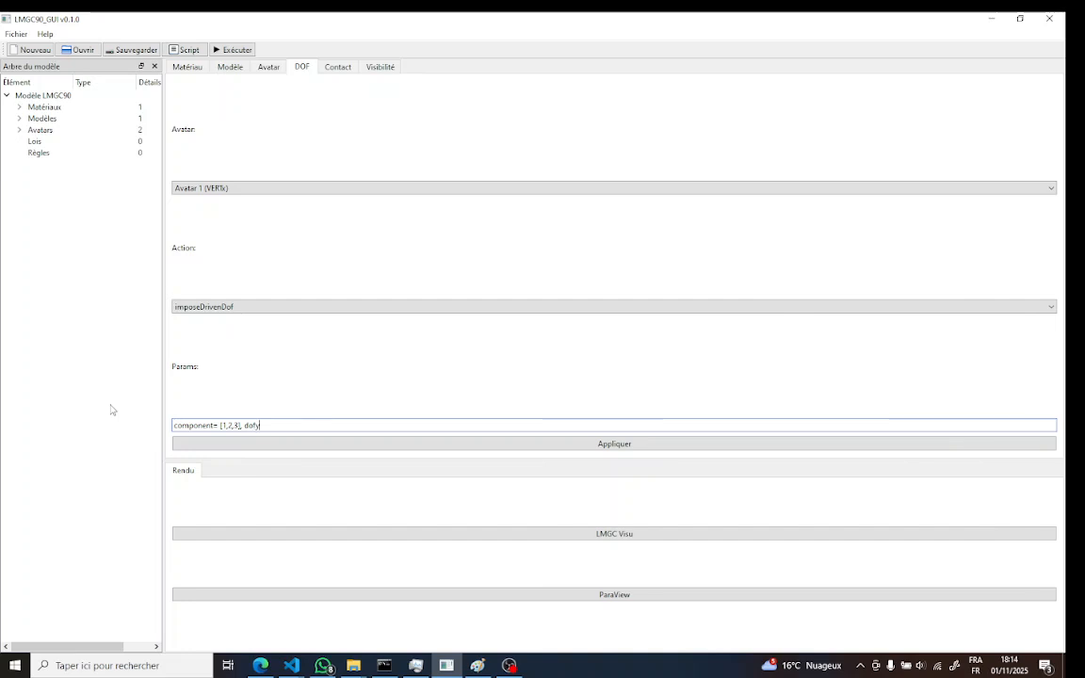
text(y='vlocy')
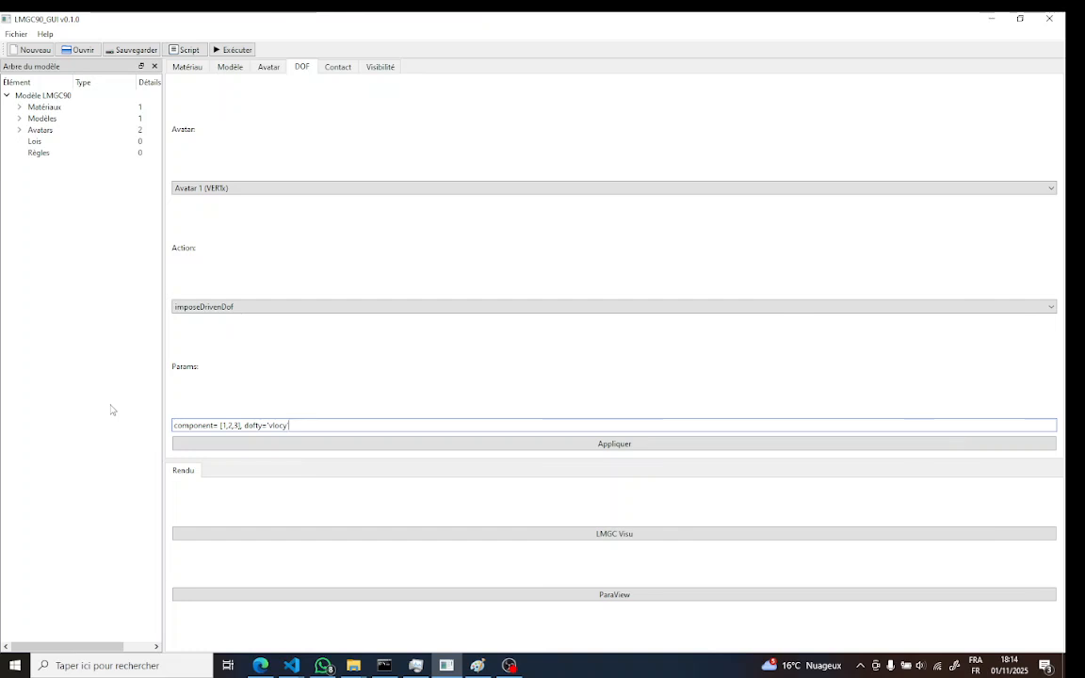
click(600, 446)
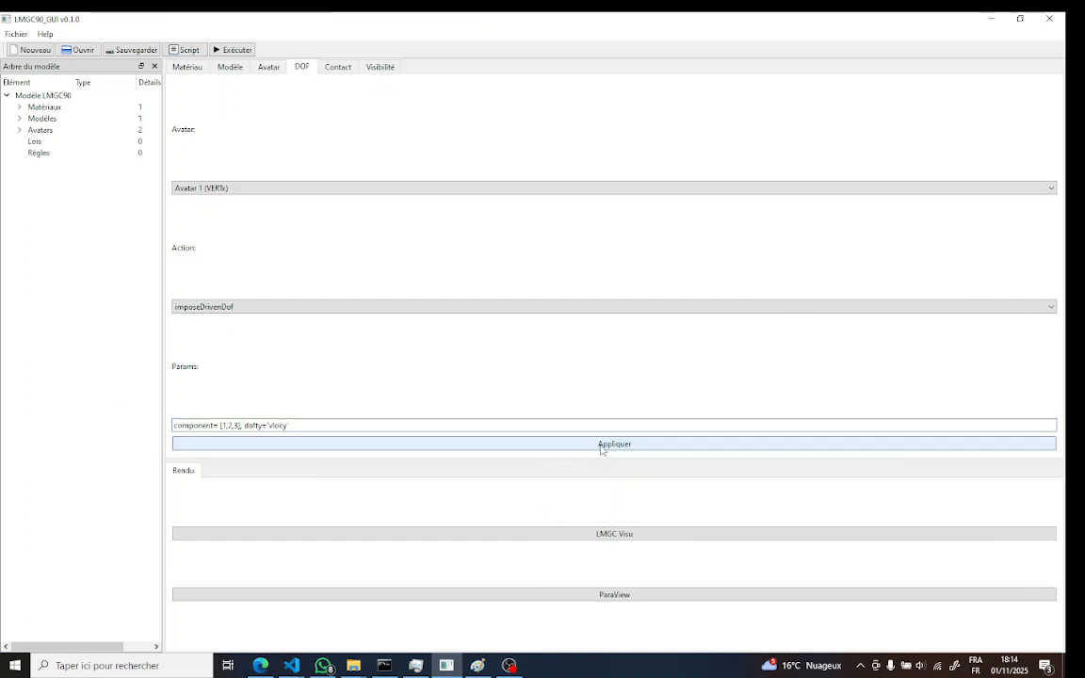
Create the contact law iqsc0 of type IQS_CLB with fric=0.3, and expand the laws in the model tree
click(337, 67)
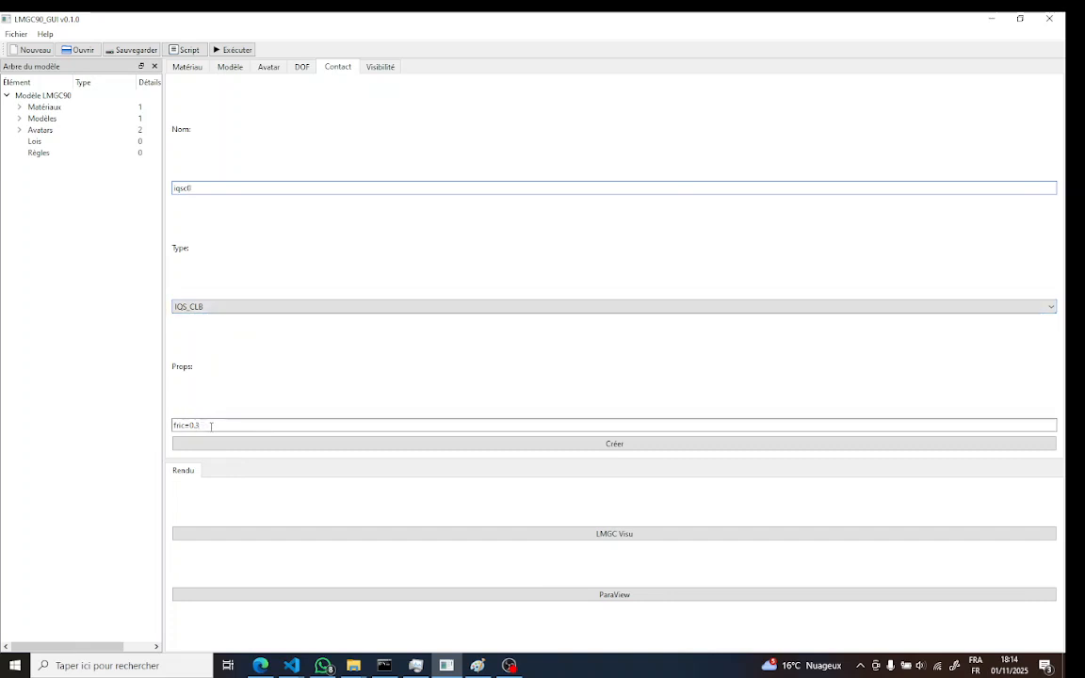
click(397, 444)
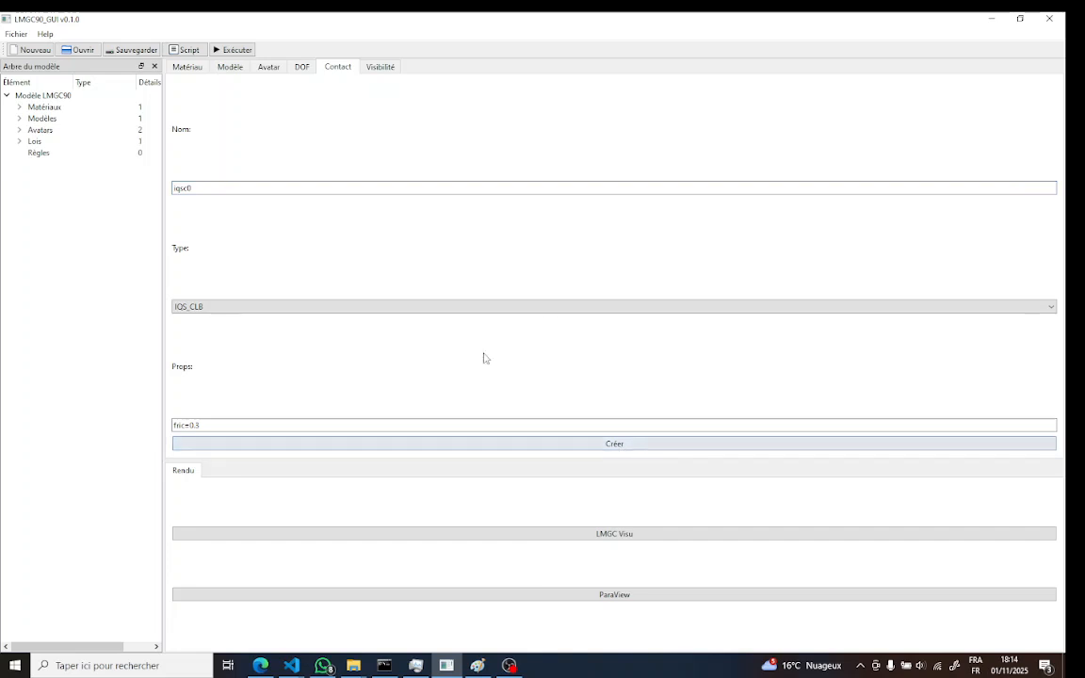
click(19, 142)
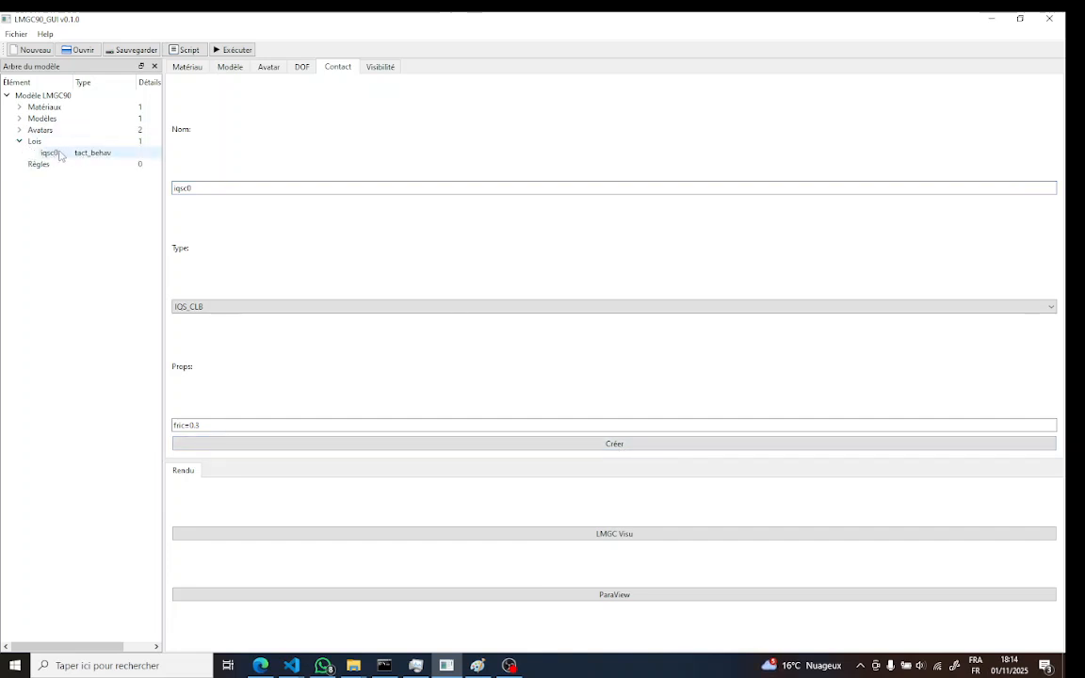
Define the visibility rule's candidate as RBDY2, DISKx, BLUEx and its antagonist as RBDY2, DISKx, VERTx
click(381, 70)
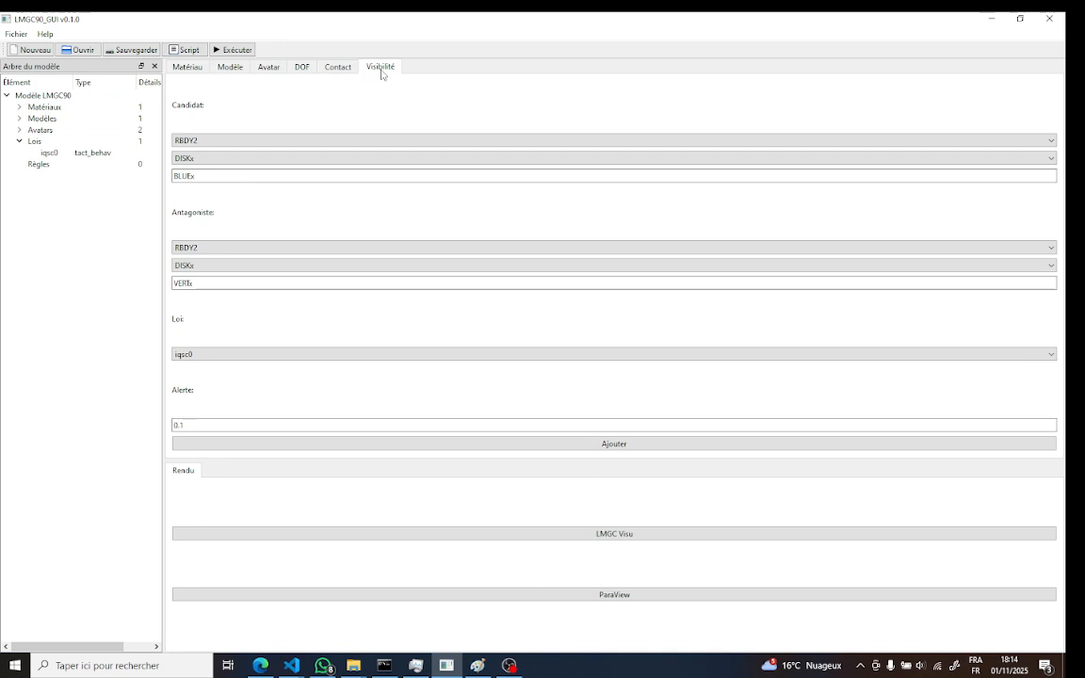
click(204, 144)
click(204, 149)
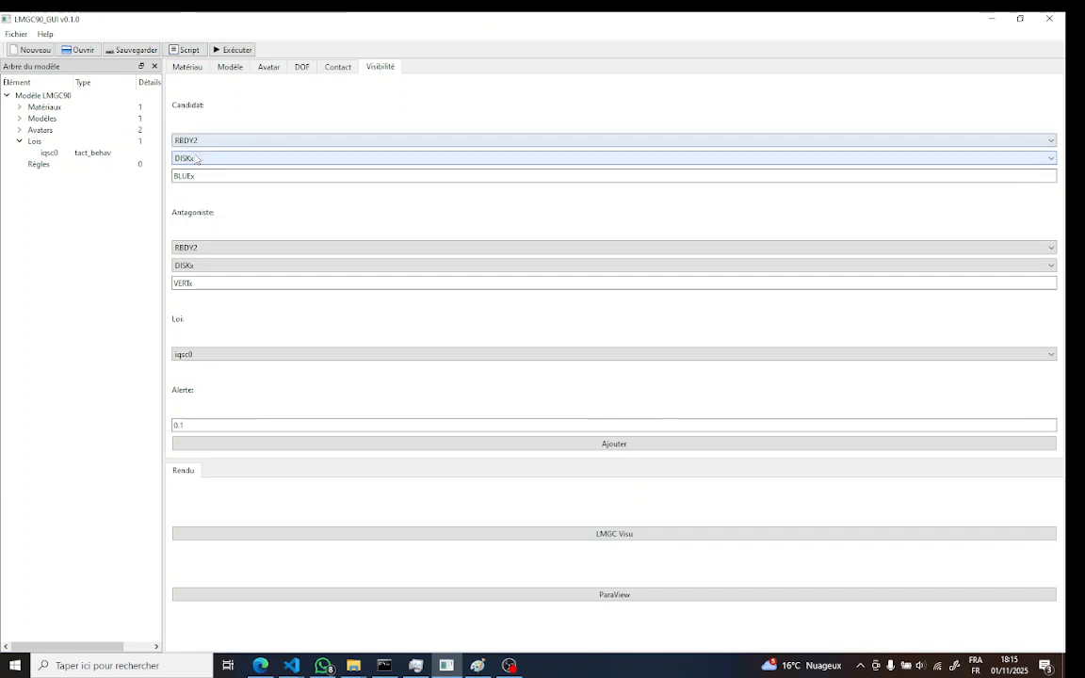
click(187, 248)
click(189, 259)
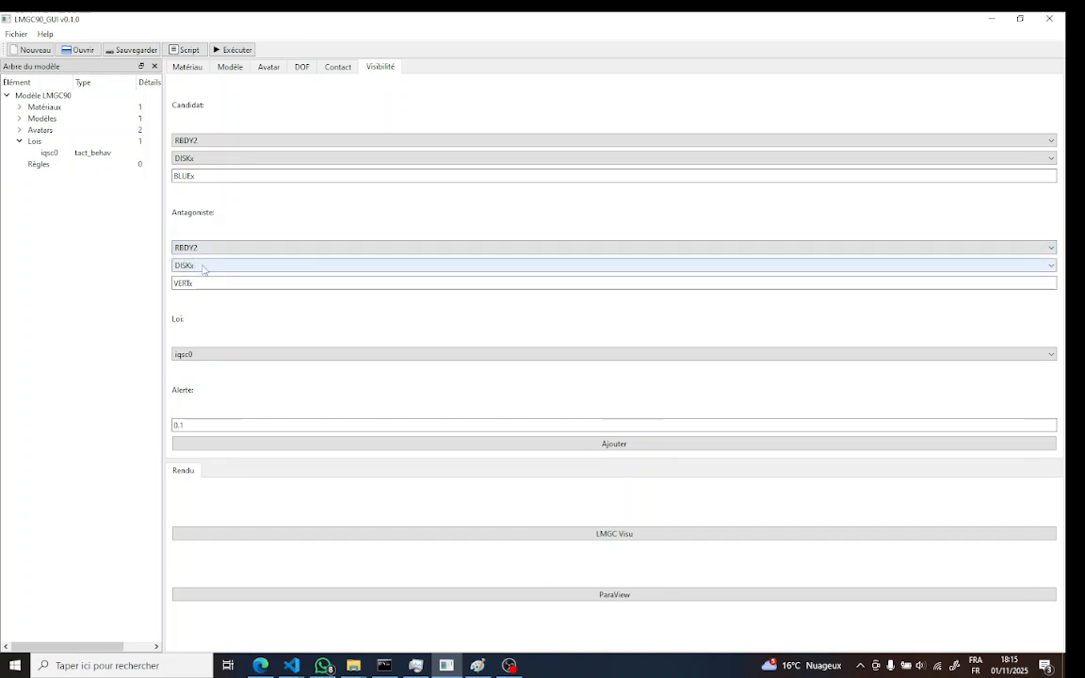
click(203, 268)
click(202, 273)
click(211, 284)
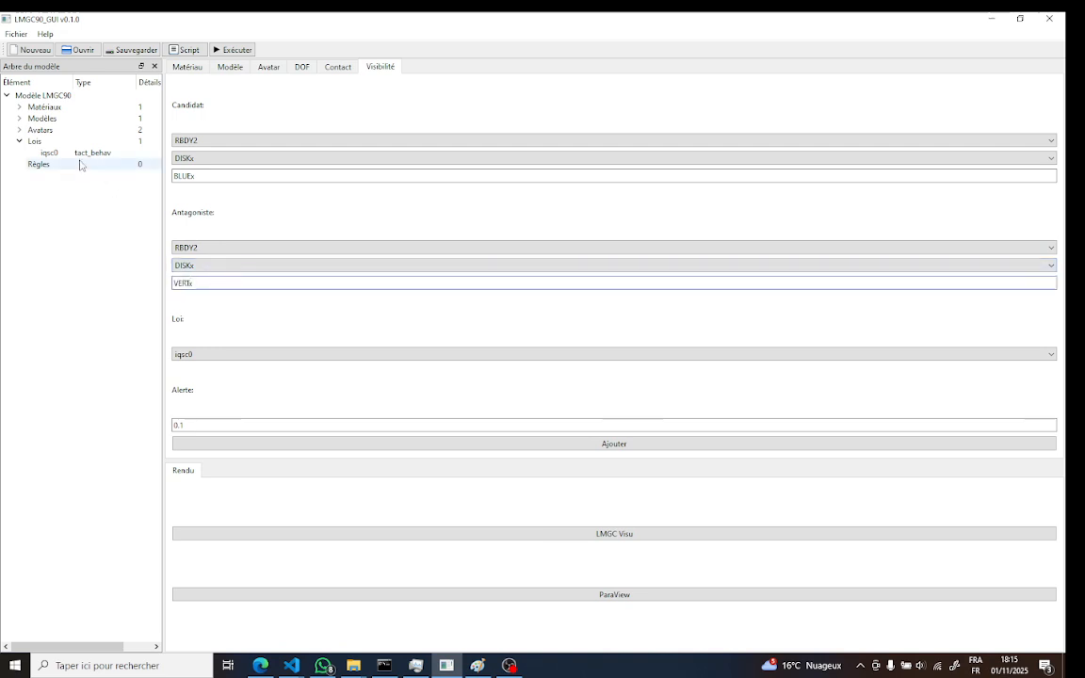
Choose iqsc0 as the visibility rule's law, checking the avatars in the tree and the contact law's definition
click(18, 130)
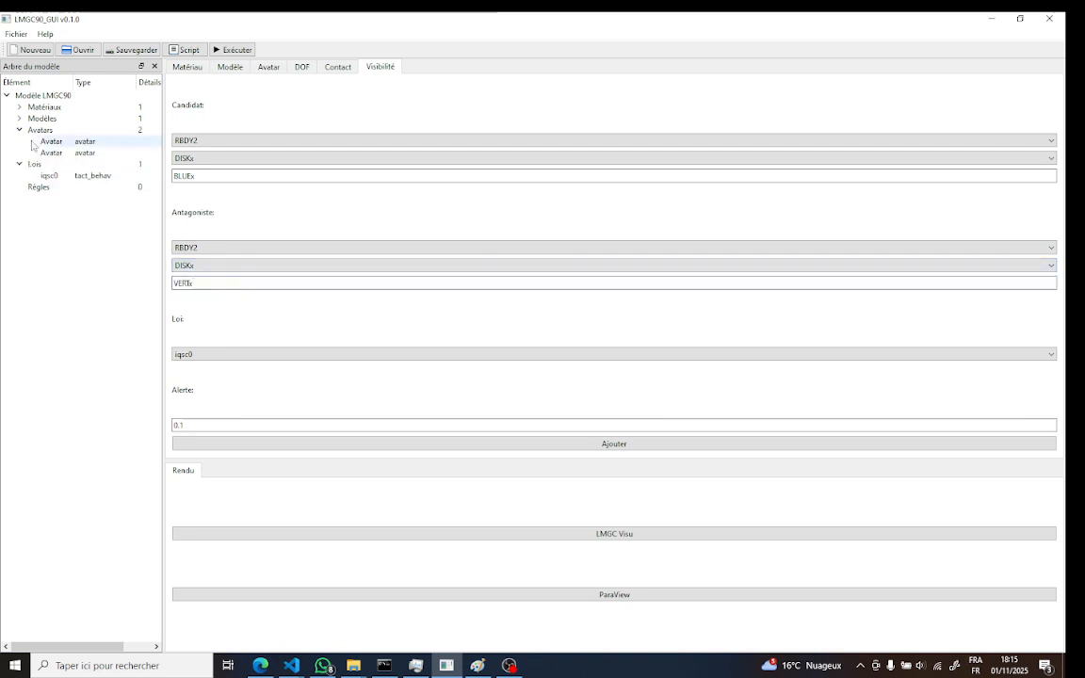
click(82, 155)
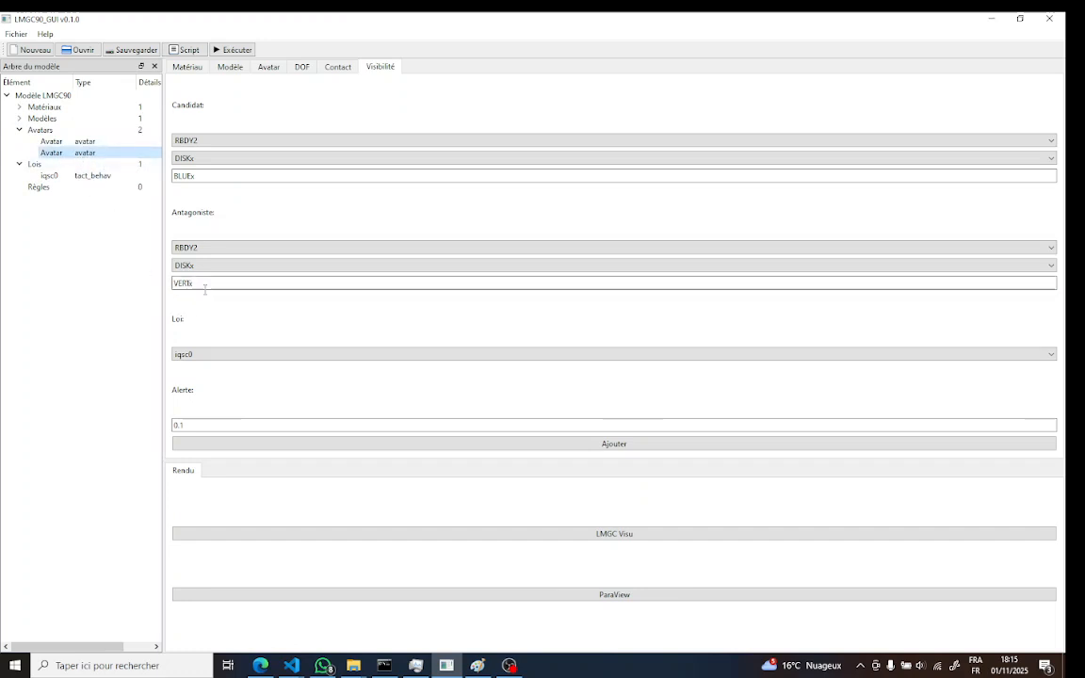
click(236, 355)
click(235, 357)
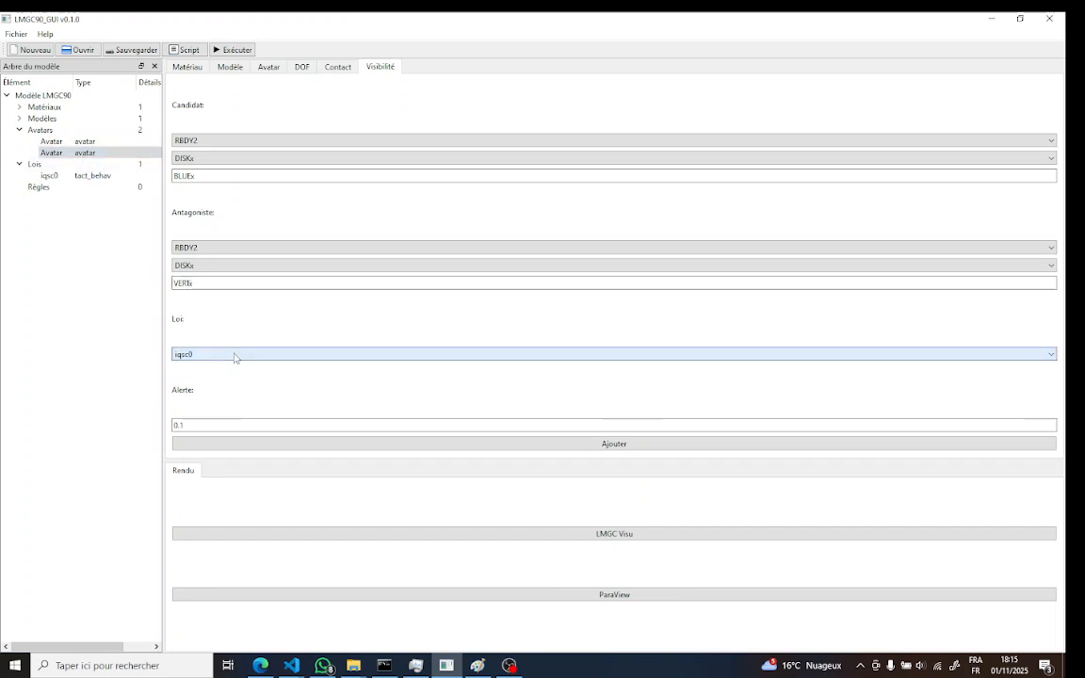
click(348, 73)
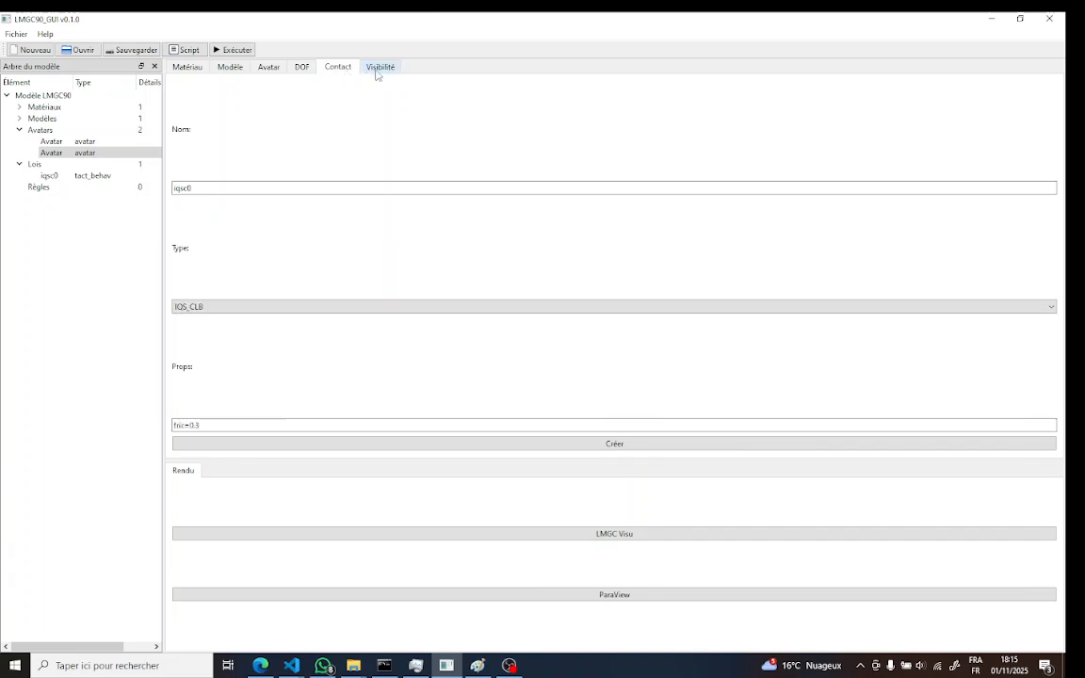
click(379, 68)
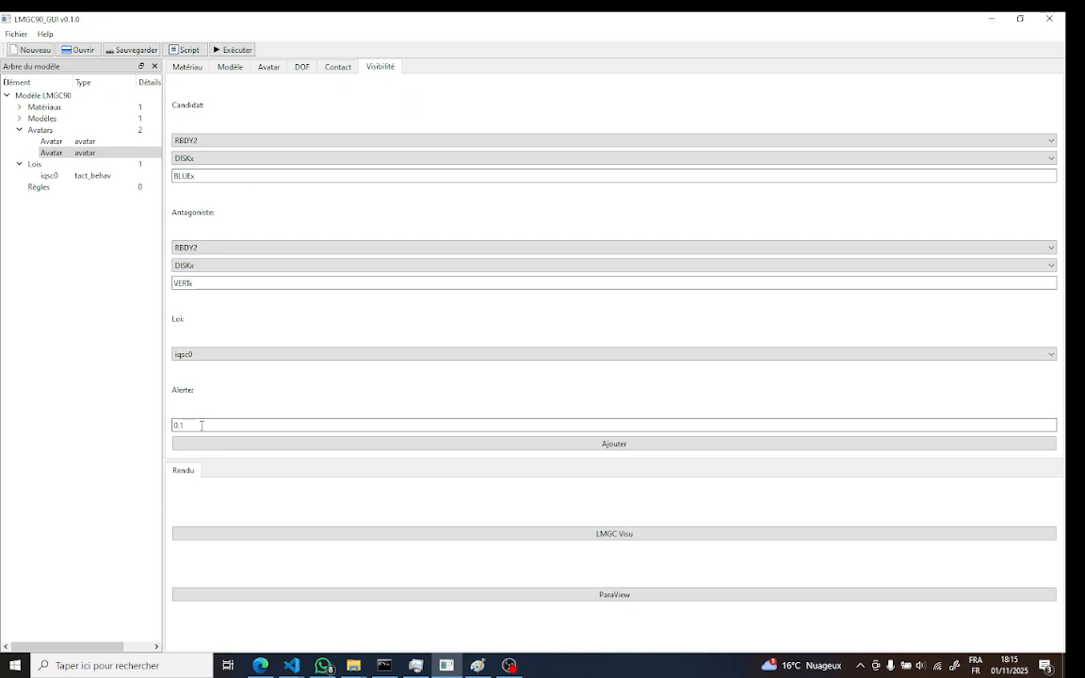
Set the alert distance to 0.01, add the visibility rule and expand the rules in the model tree
text(0)
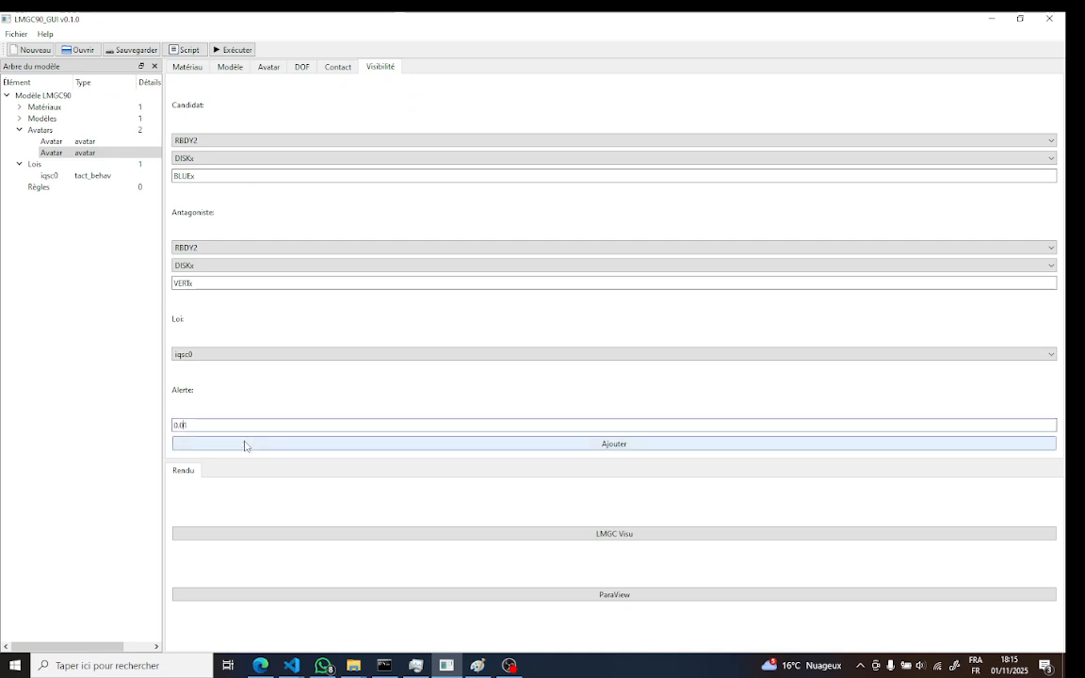
click(541, 446)
click(19, 152)
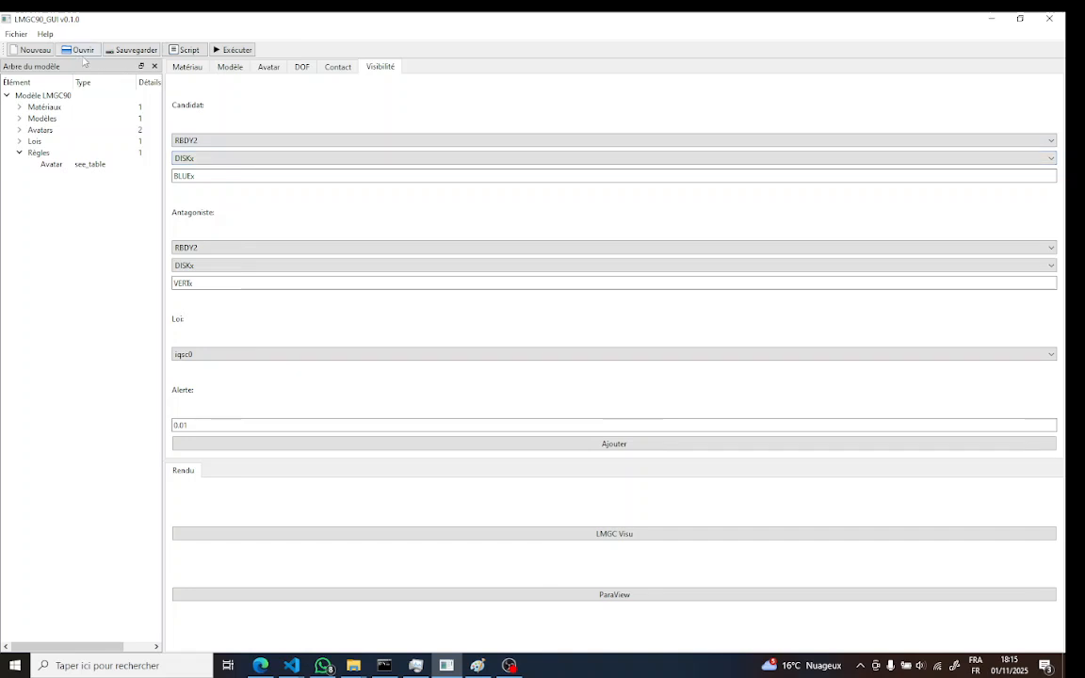
Save the project in the DATBOX folder inside lmgc90_gui
click(132, 50)
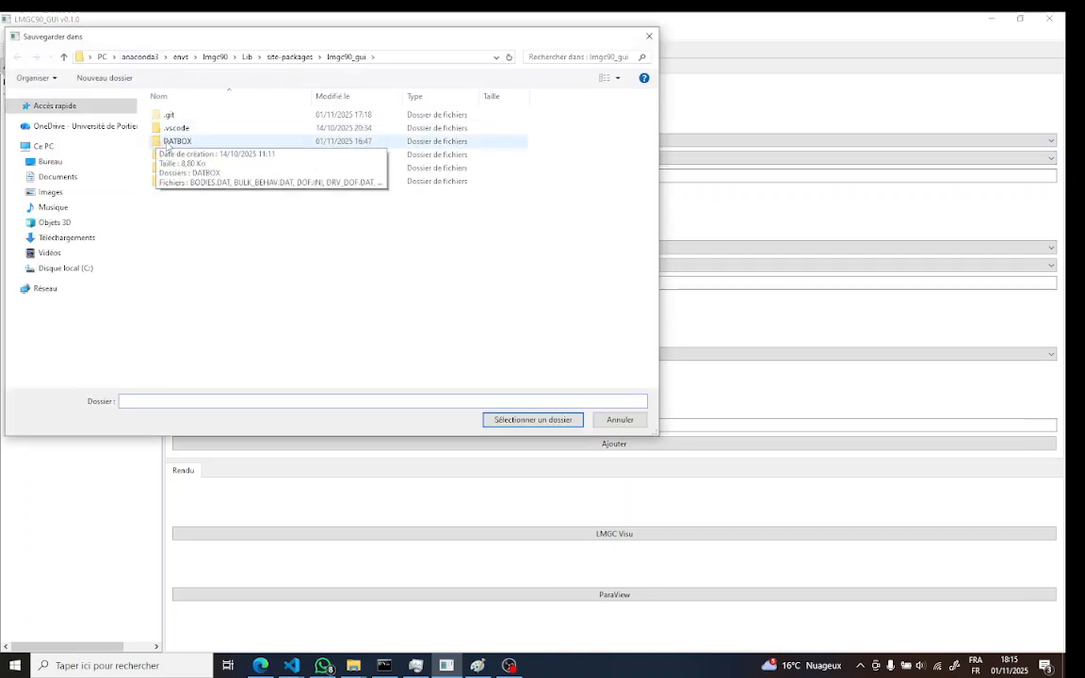
double_click(171, 141)
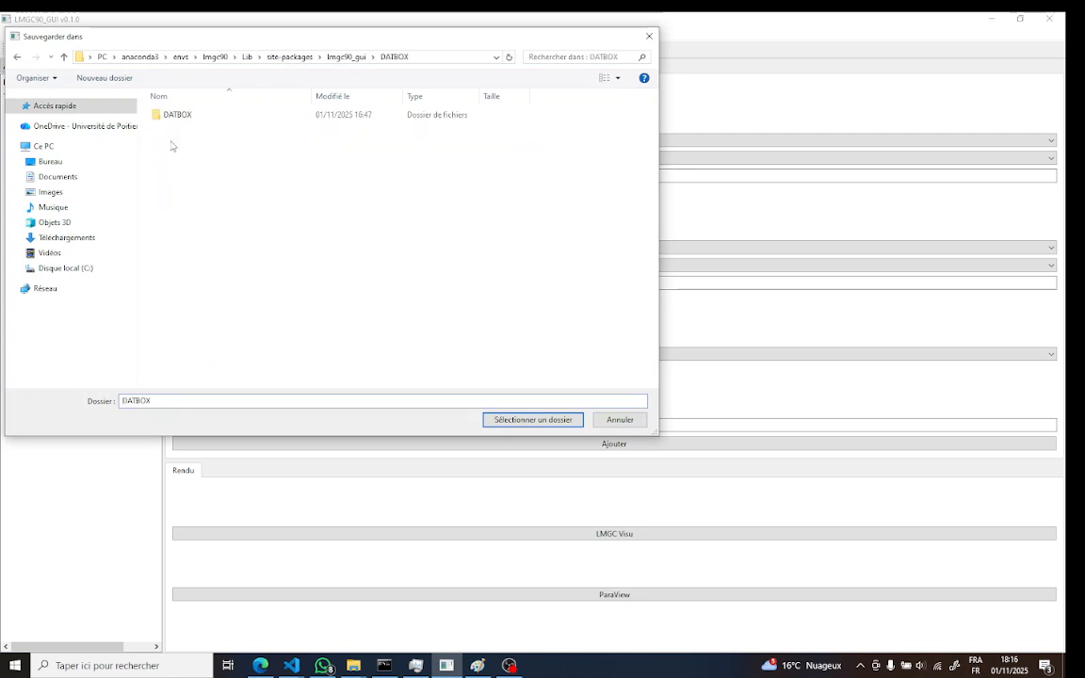
click(531, 423)
click(553, 349)
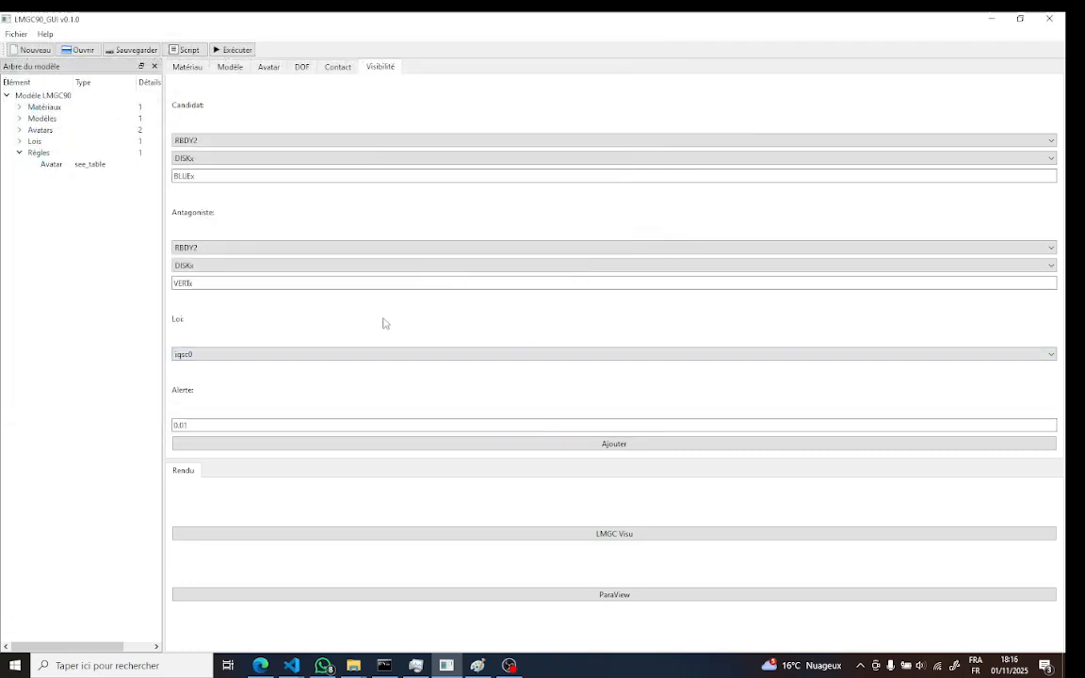
Generate the project's Python script and execute lmgc_sim.py from the DATBOX folder
click(188, 51)
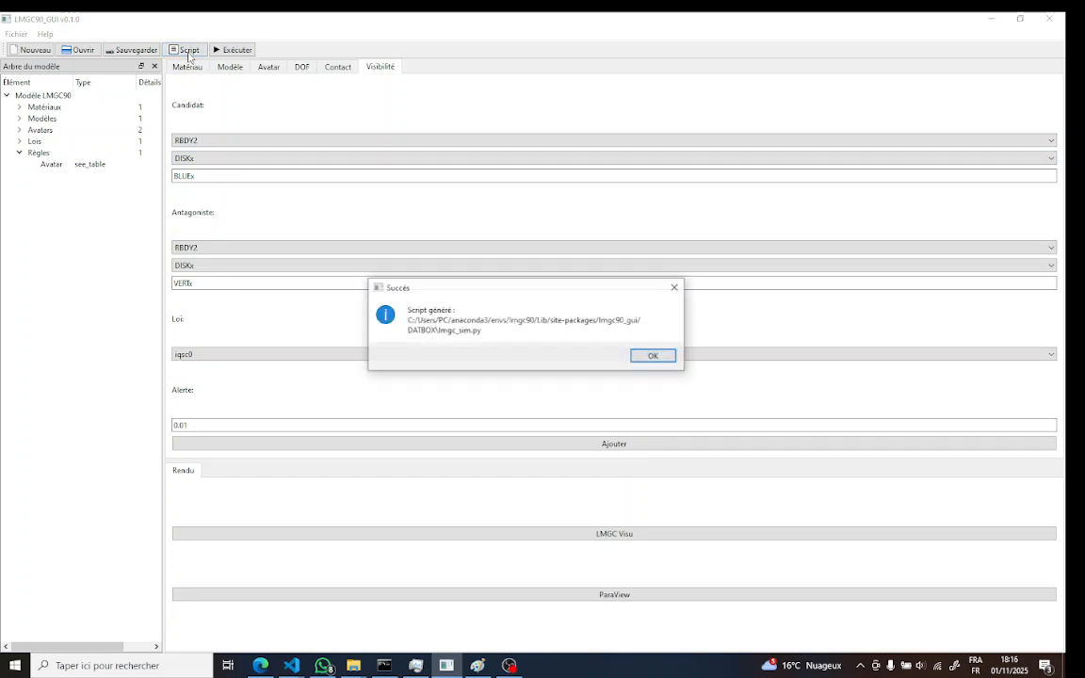
click(671, 358)
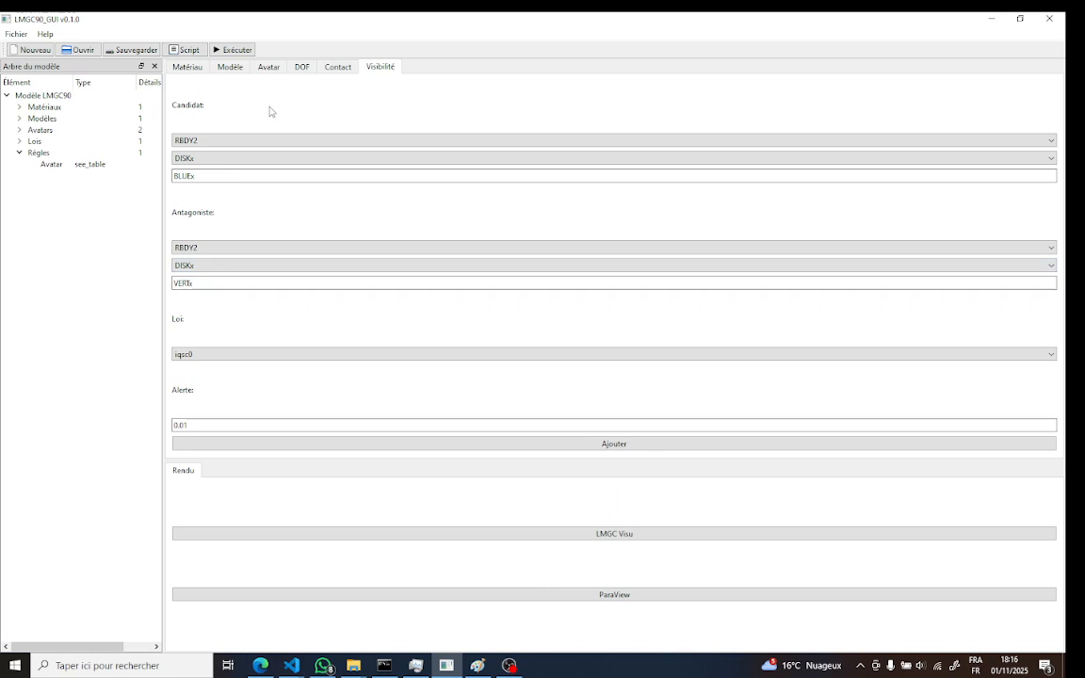
click(236, 53)
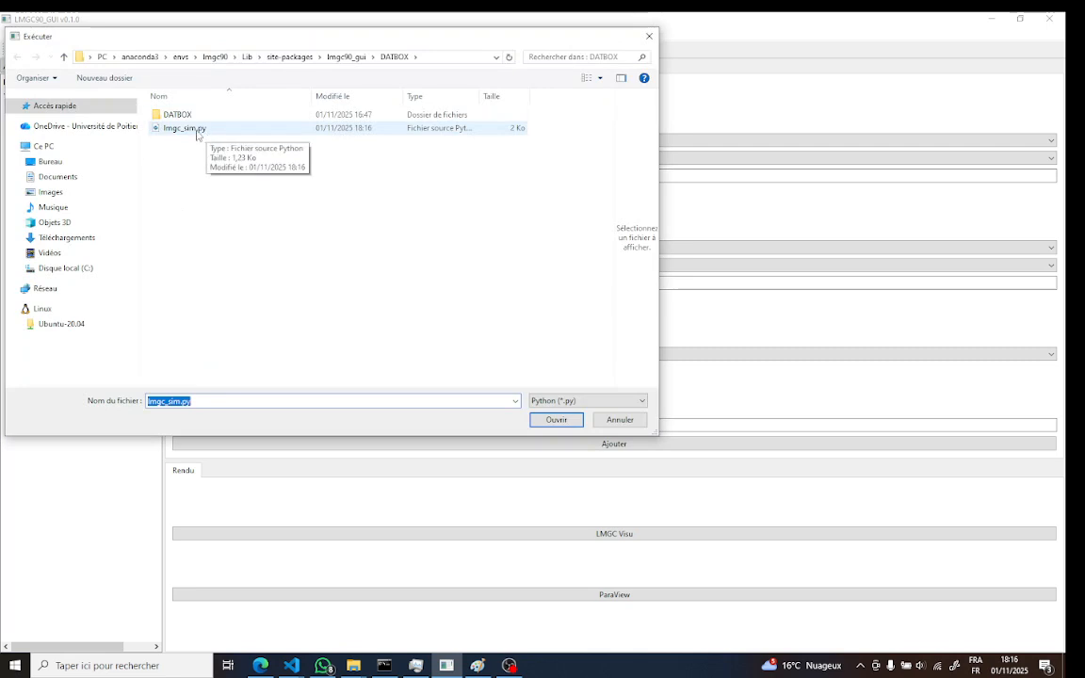
double_click(194, 130)
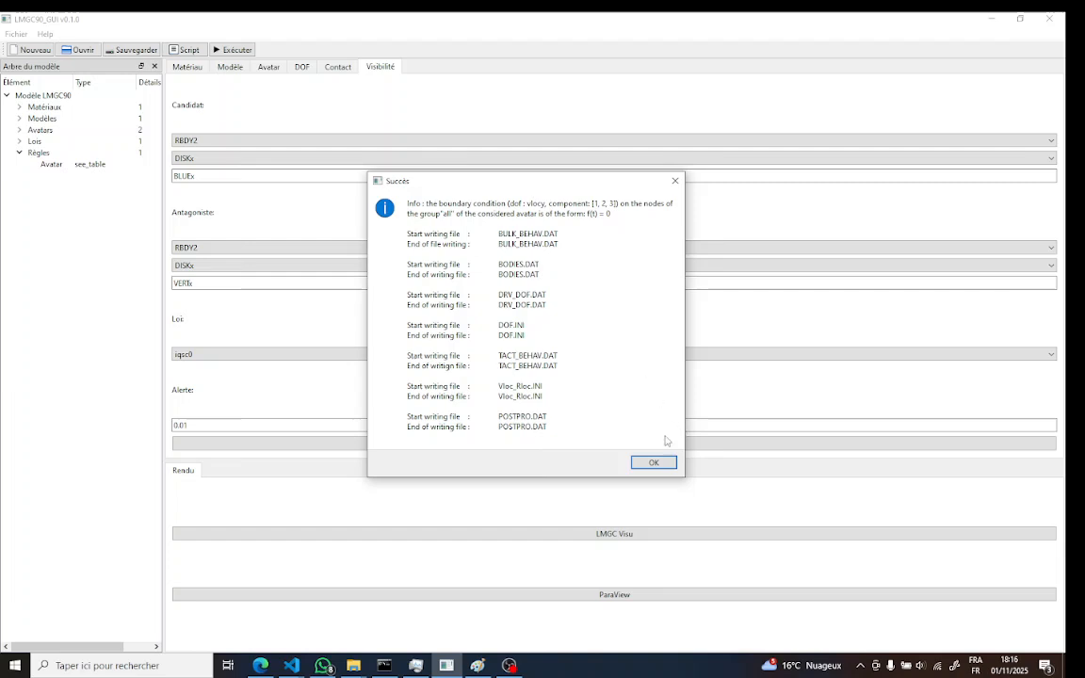
click(654, 463)
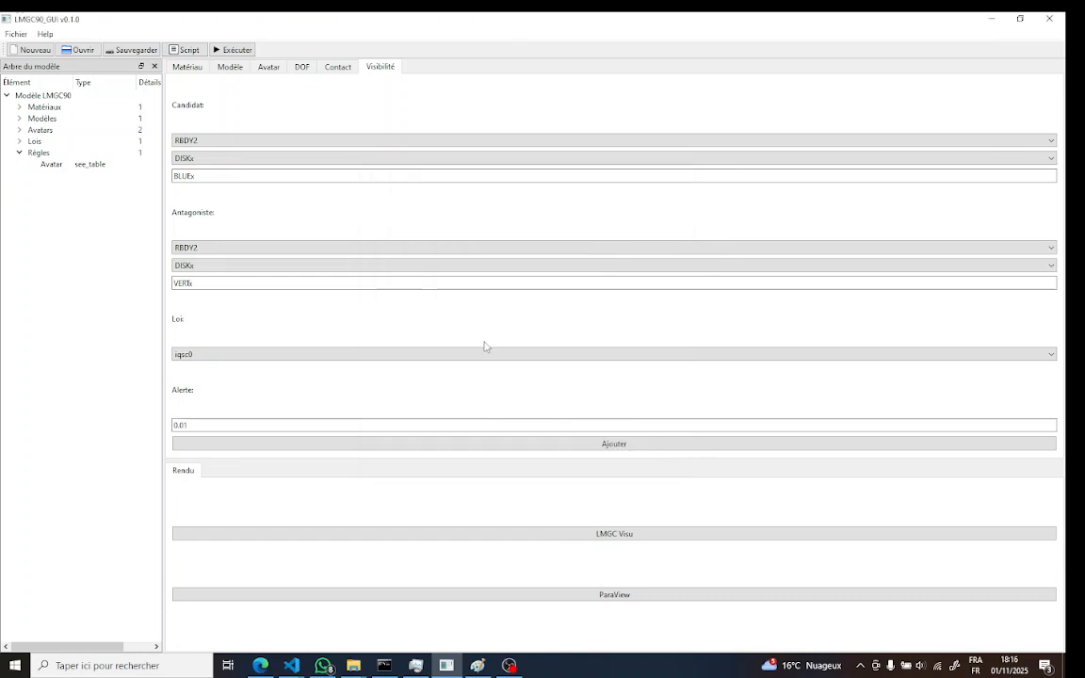